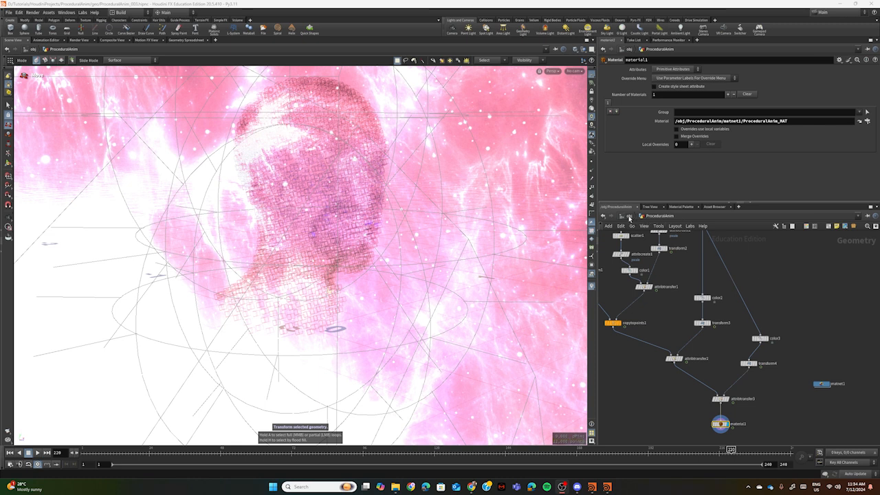
Add a Karma render node in the out network and place it in the empty network
right_click(629, 219)
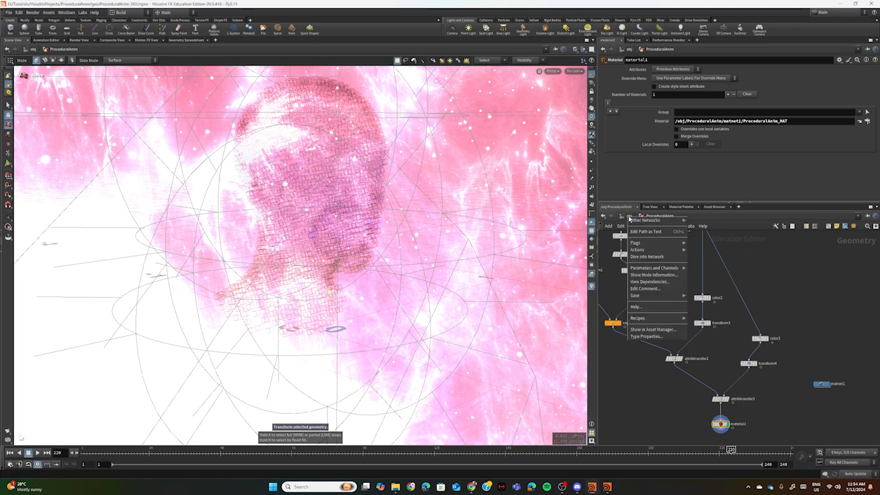
mouse_move(640, 220)
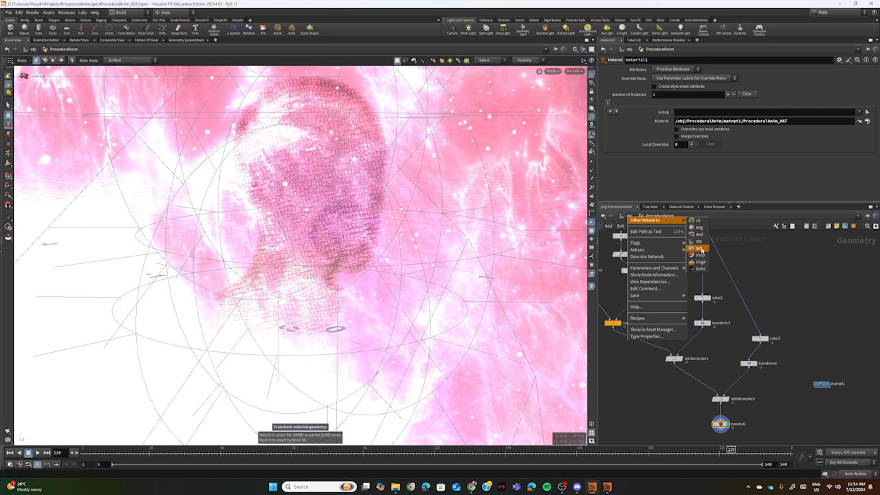
click(699, 249)
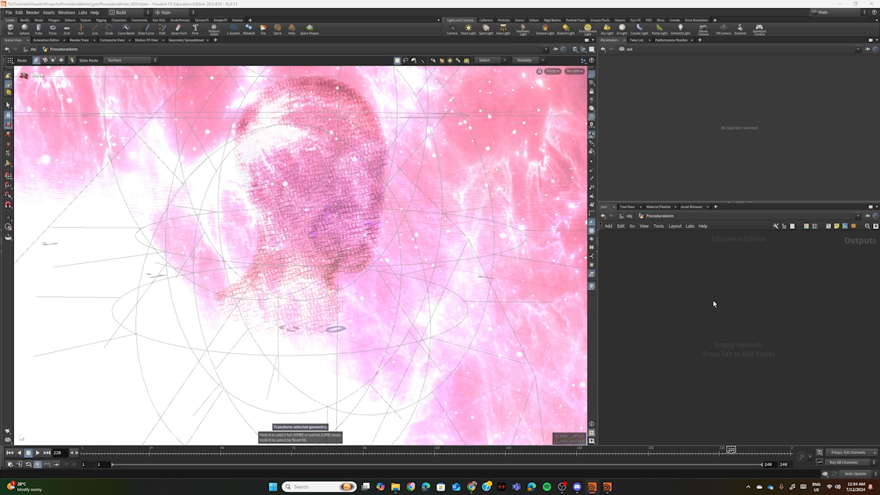
key(Tab)
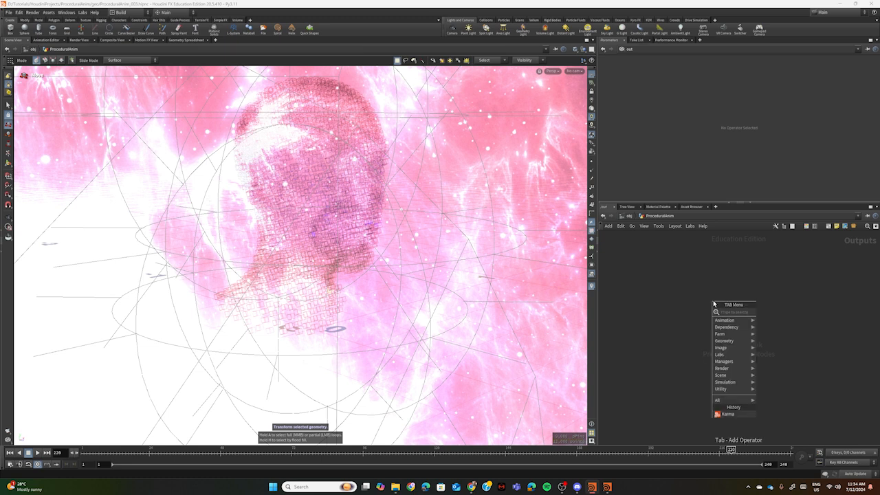
text(kar)
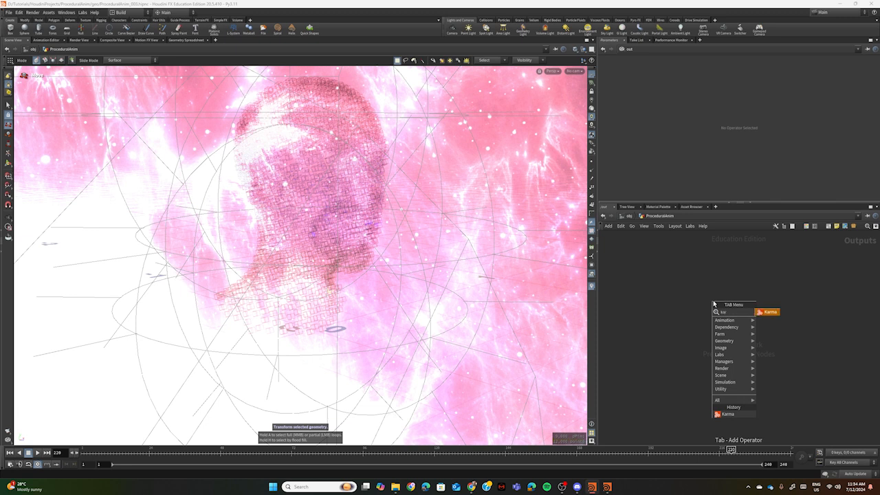
click(770, 313)
click(705, 315)
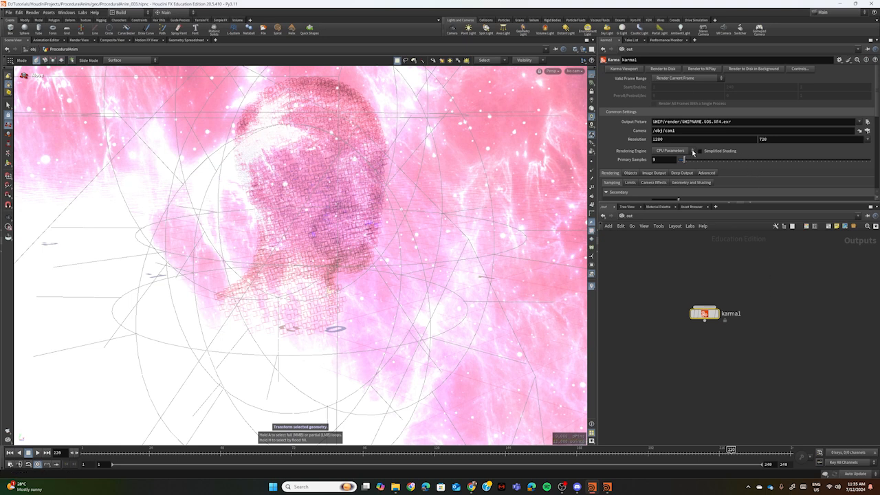
Set the Karma node's rendering engine to XPU with 64 path traced samples
click(692, 151)
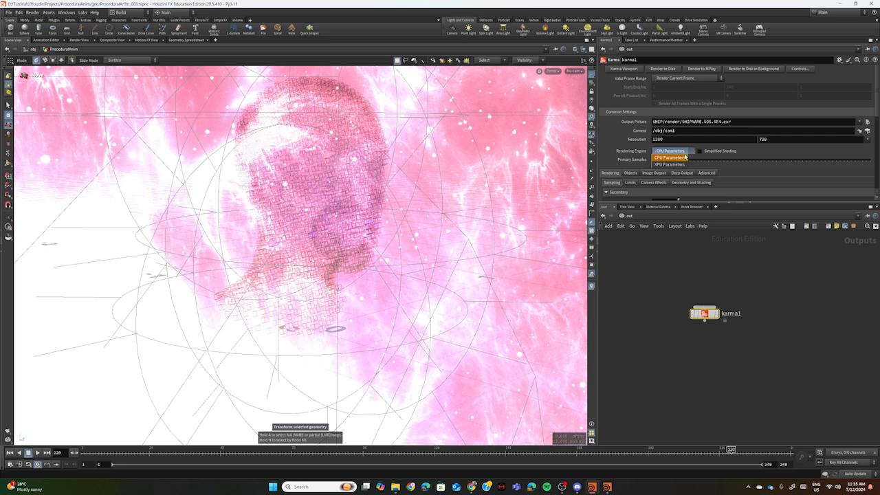
click(678, 165)
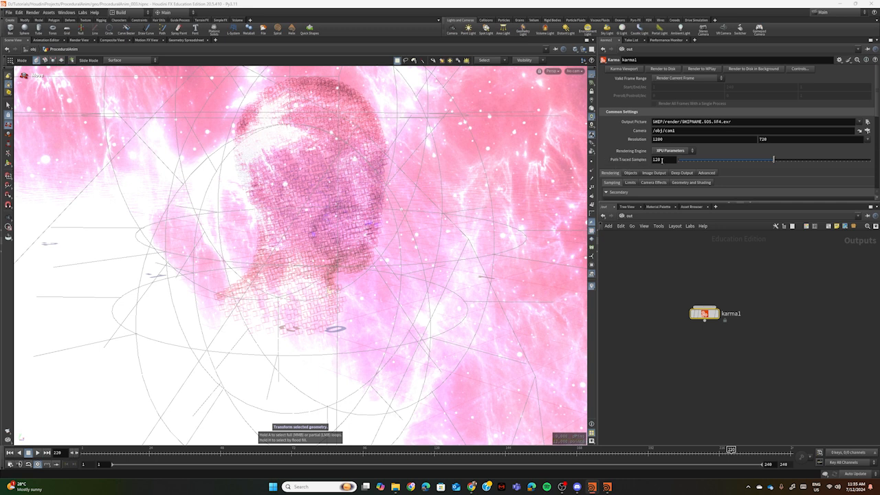
double_click(656, 159)
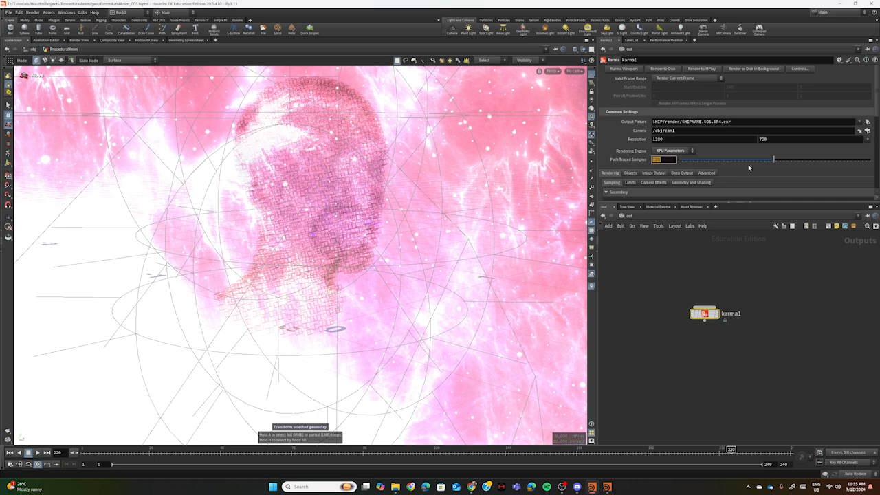
text(64)
key(Return)
Turn off motion blur in the Karma node's camera effects
click(653, 183)
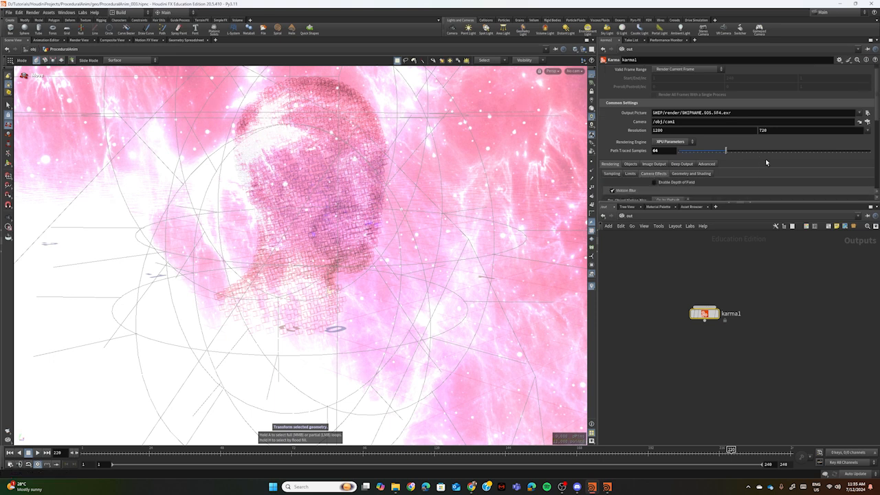
scroll(766, 158, down, 3)
scroll(766, 162, down, 1)
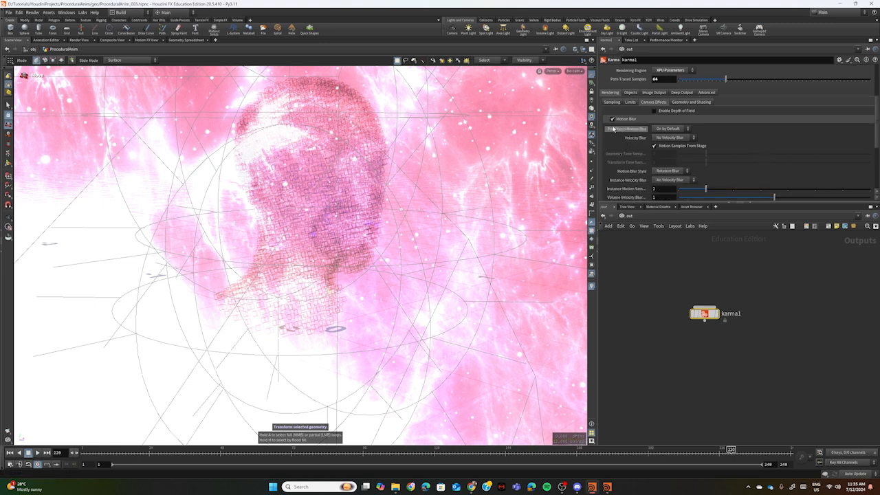
click(612, 119)
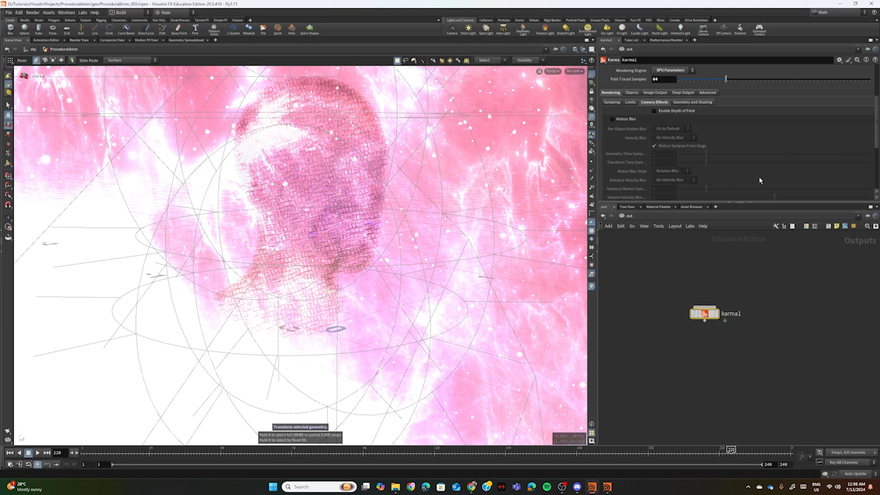
Set the Karma node's image output denoiser to nVidia Optix Denoiser
scroll(760, 180, up, 3)
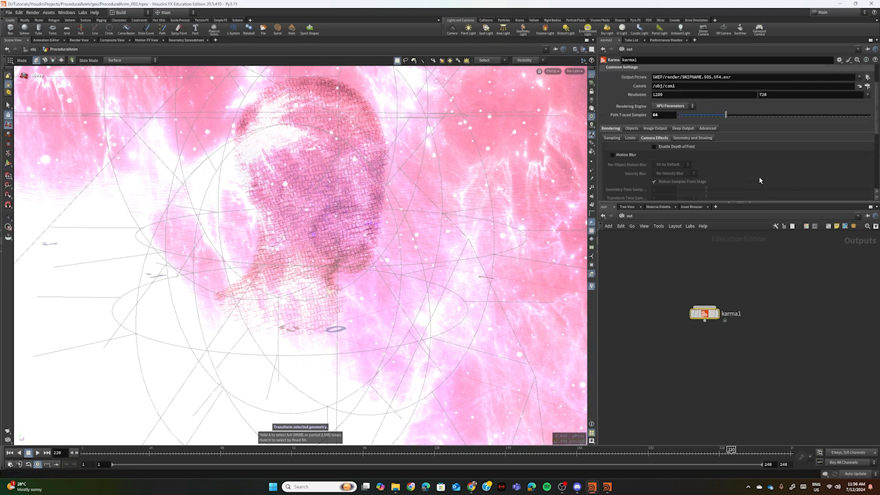
scroll(759, 177, up, 1)
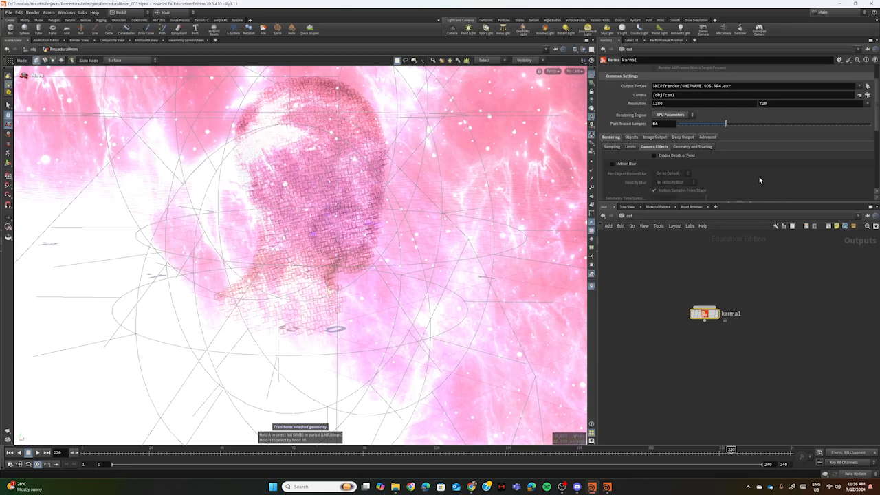
click(650, 138)
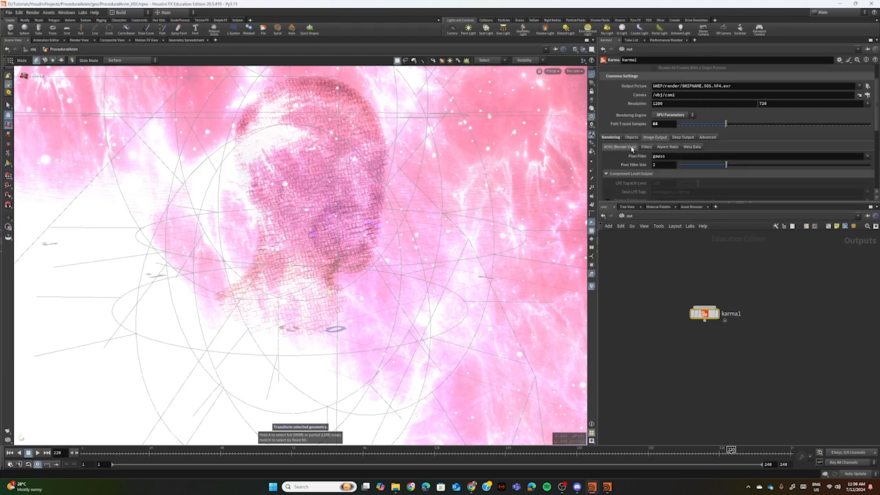
click(647, 148)
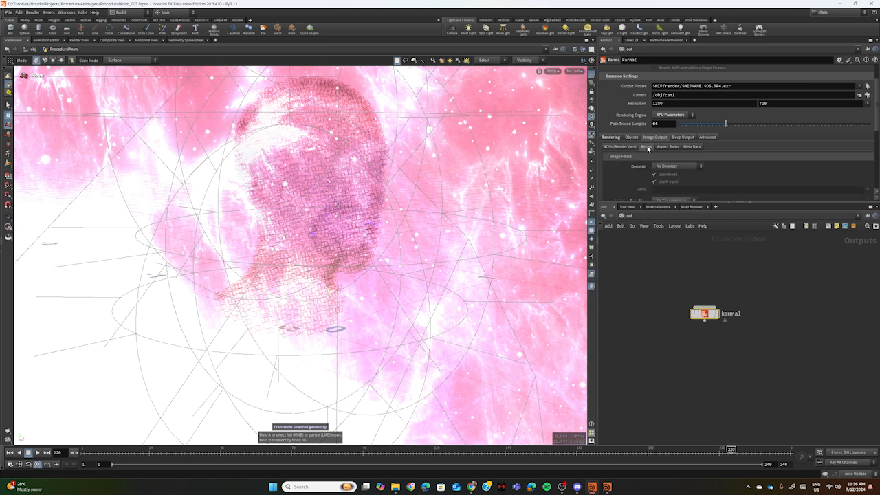
click(701, 166)
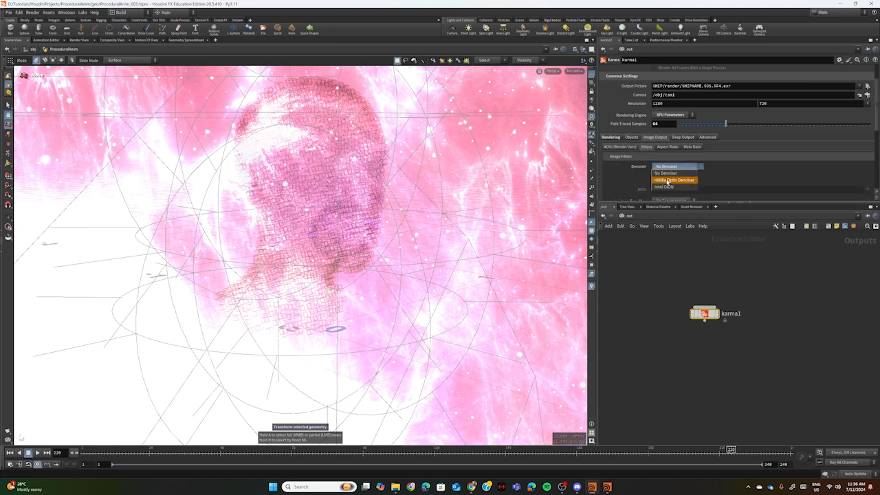
click(684, 180)
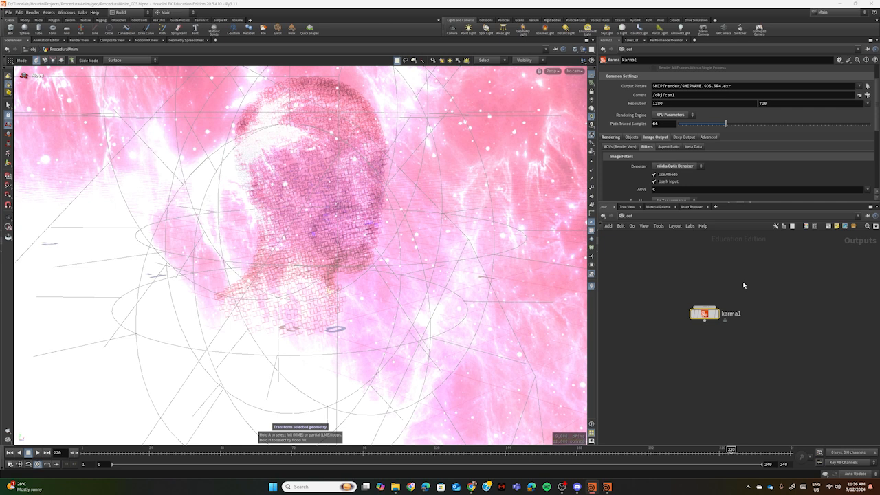
Render the current frame to MPlay to check the result, and close the render window
scroll(777, 169, up, 2)
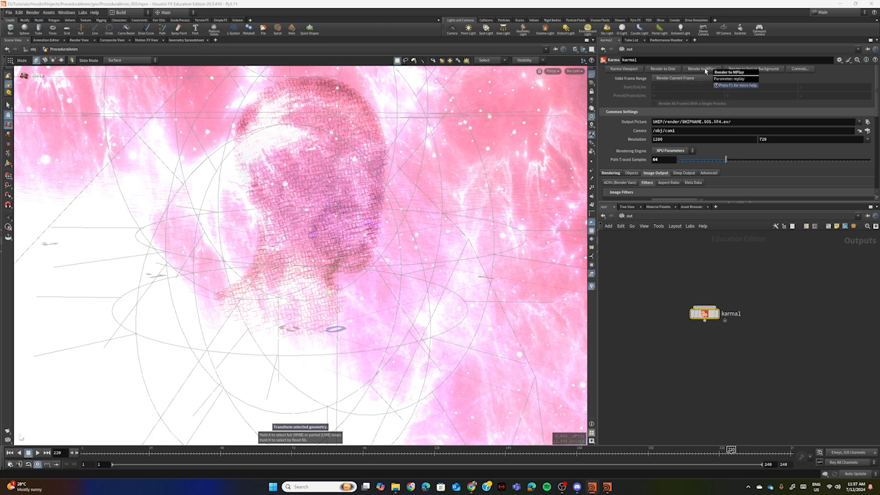
click(705, 70)
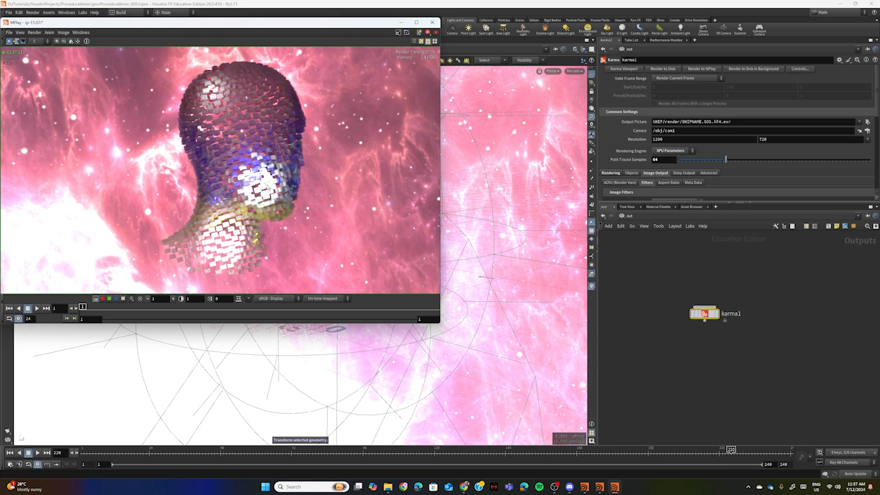
click(432, 23)
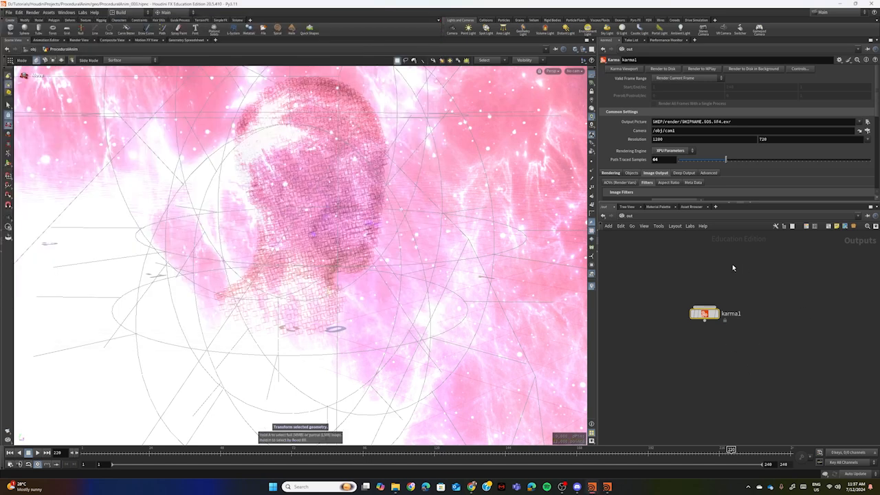
In the obj network, set the environment light's intensity to 1 and its exposure to -1
click(639, 217)
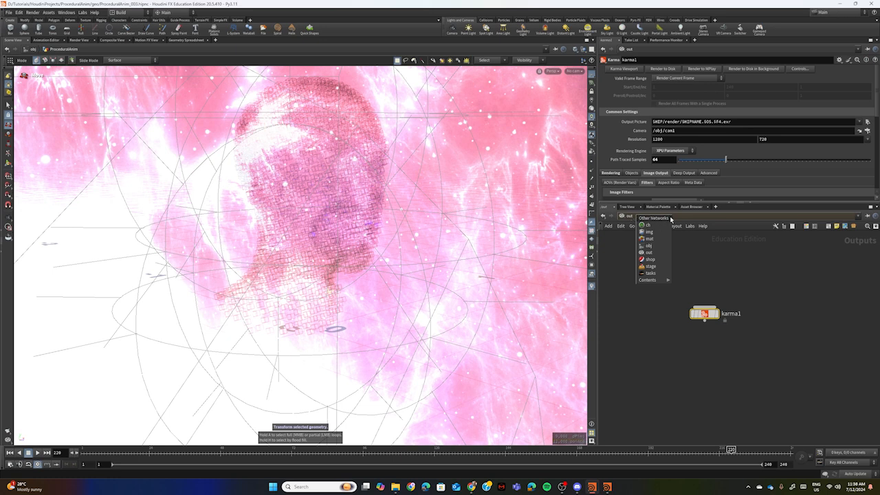
click(650, 246)
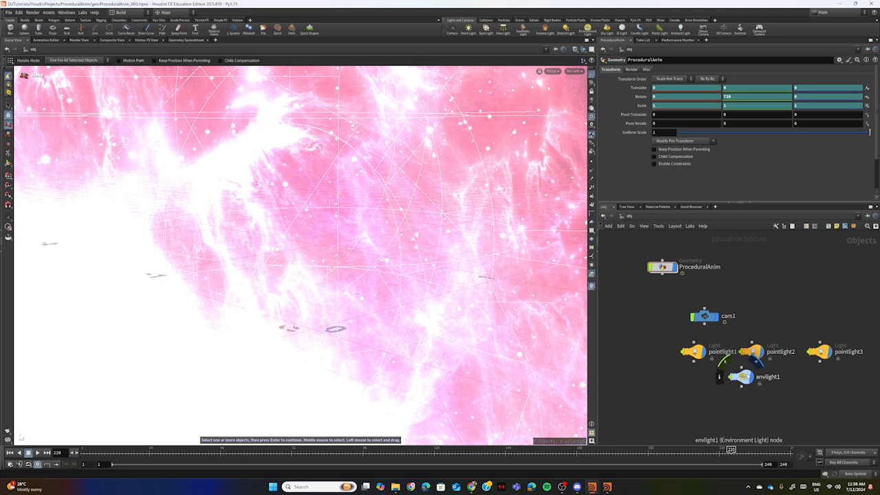
click(742, 376)
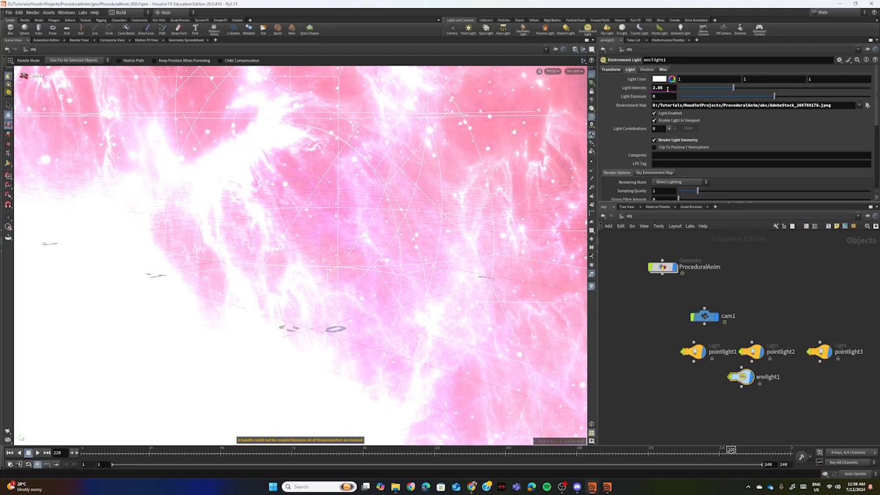
drag(666, 89, 652, 89)
text(1)
key(Return)
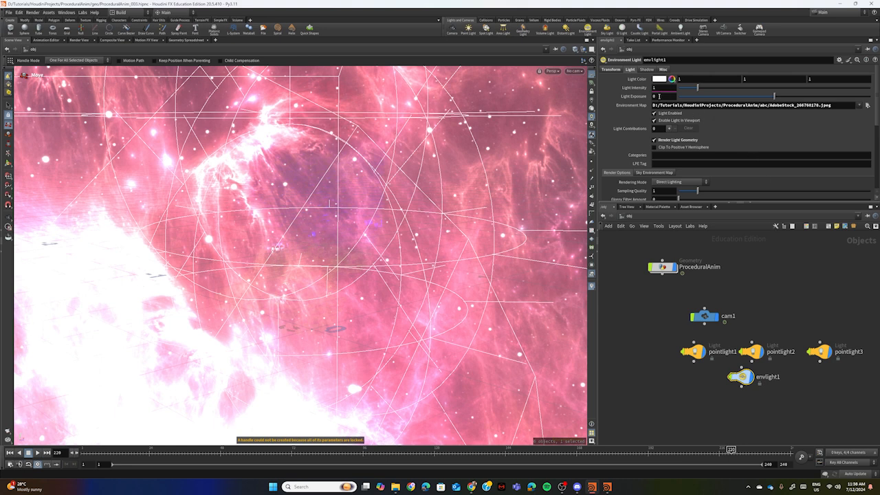
drag(661, 96, 644, 95)
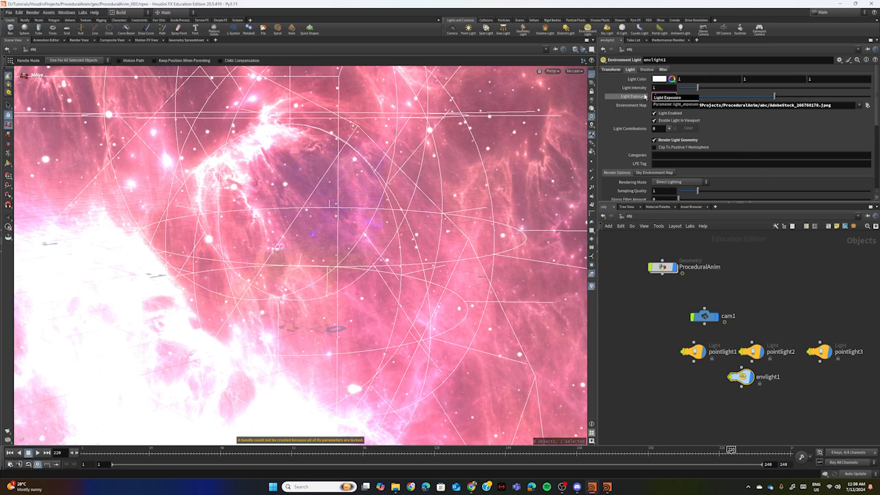
key(Return)
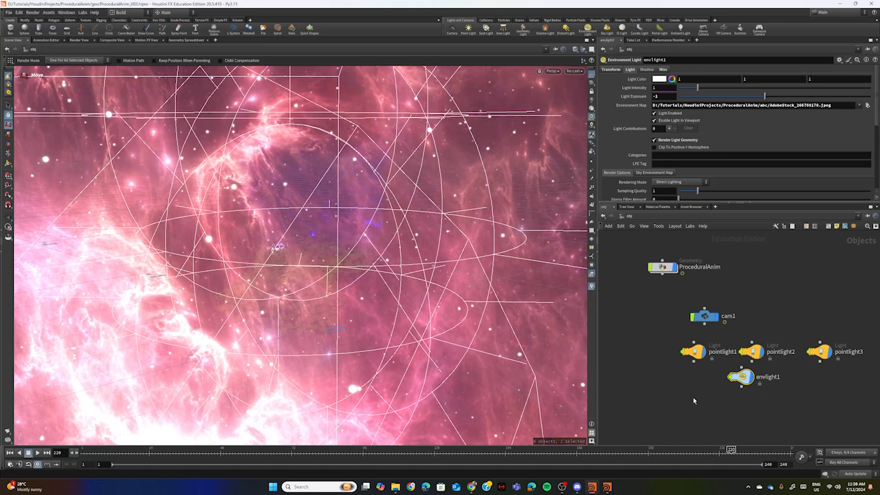
Set the X translation of pointlight1 to -.125361
mouse_move(700, 359)
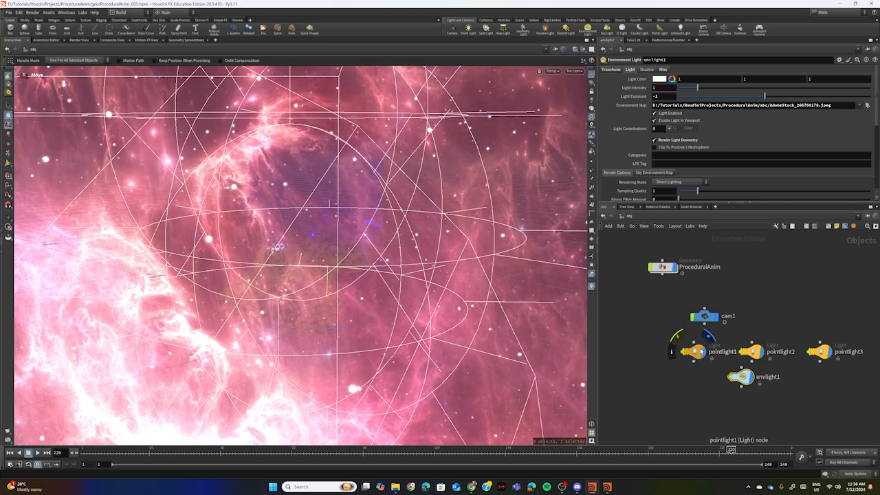
click(700, 352)
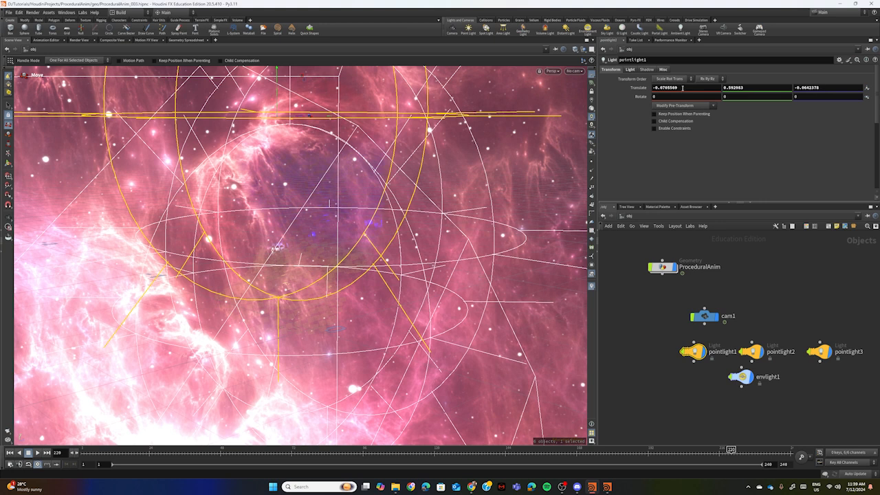
drag(681, 87, 650, 87)
text(-.125361)
key(Return)
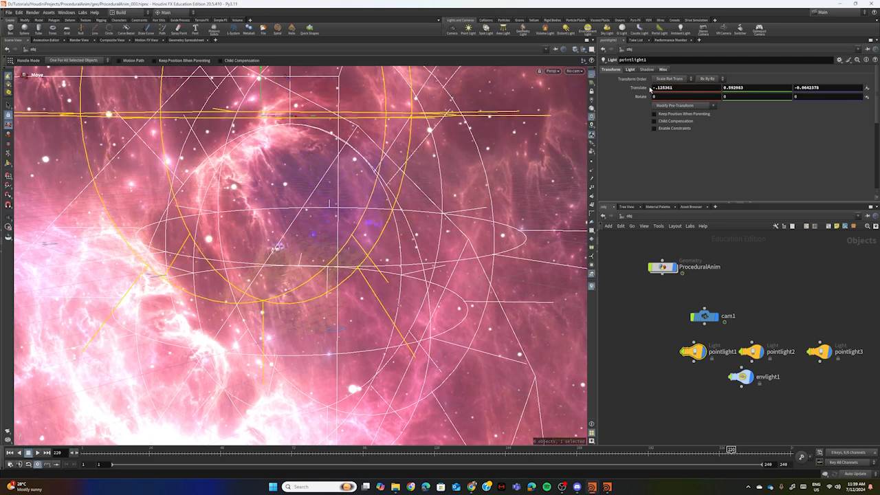
Set the Z translation of pointlight2 to .209094
click(755, 358)
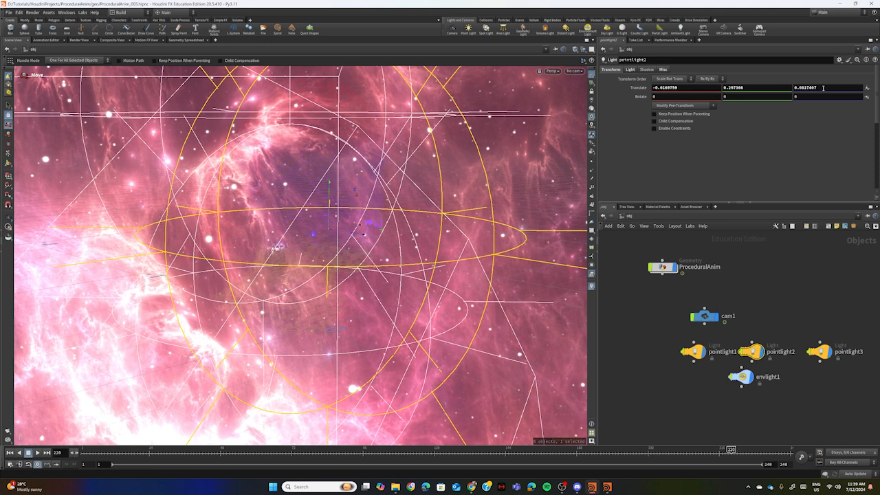
drag(823, 87, 793, 88)
text(-.209094)
key(Return)
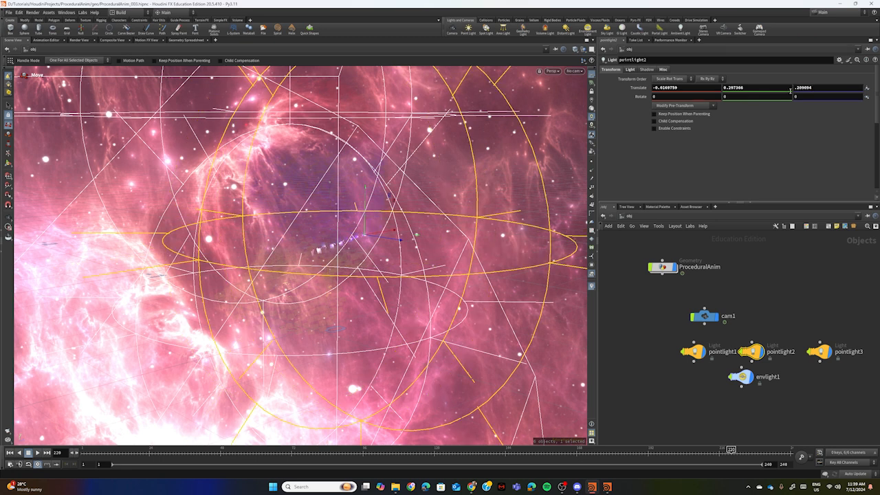
Set the X translation of pointlight3 to .156093
click(822, 351)
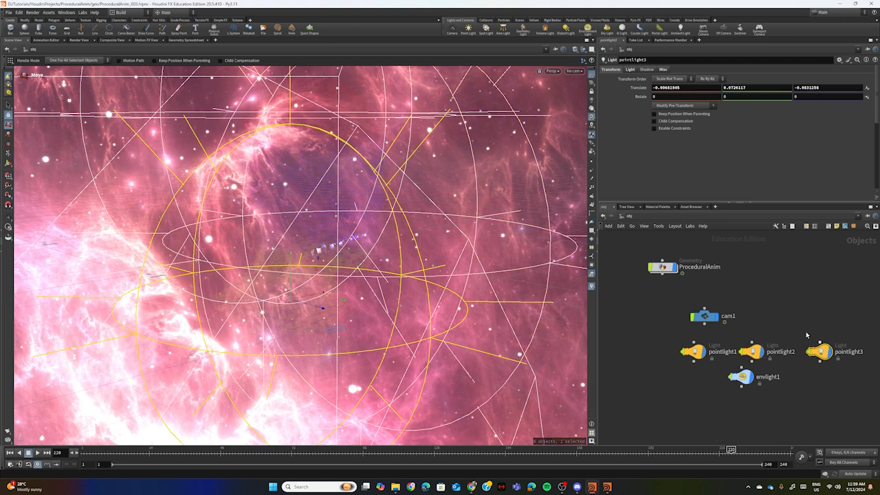
drag(682, 87, 648, 91)
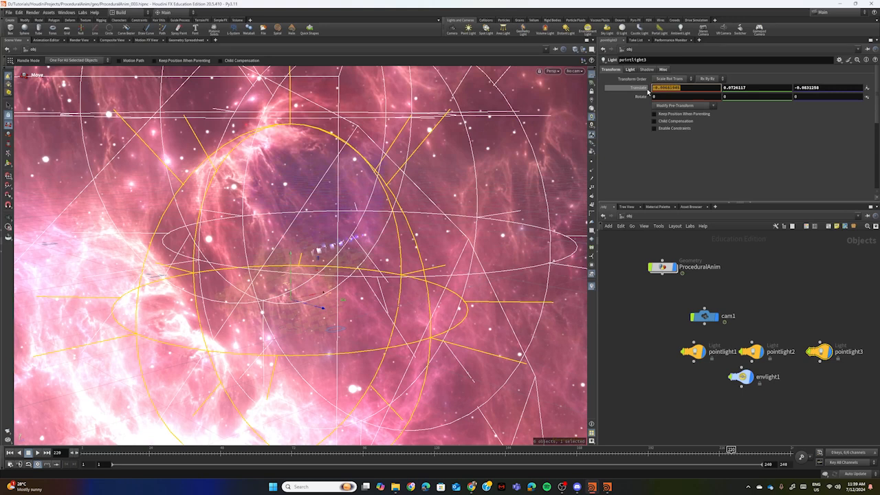
text(-1)
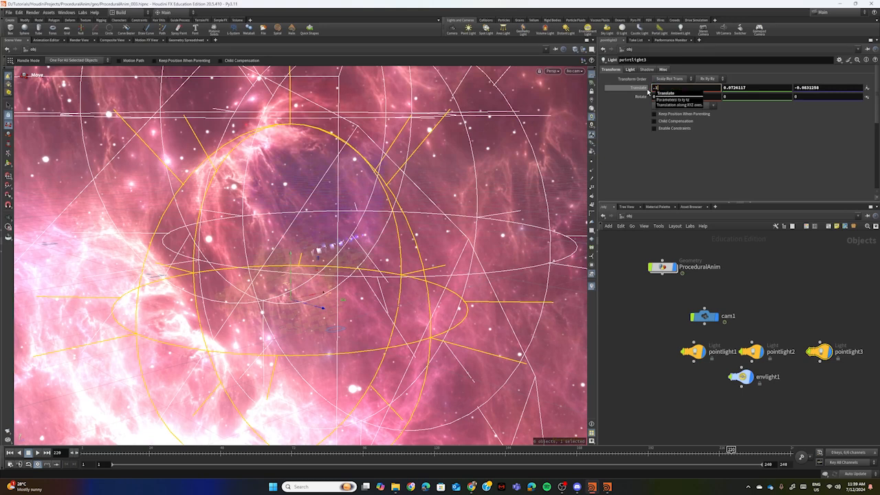
text(56093)
key(Return)
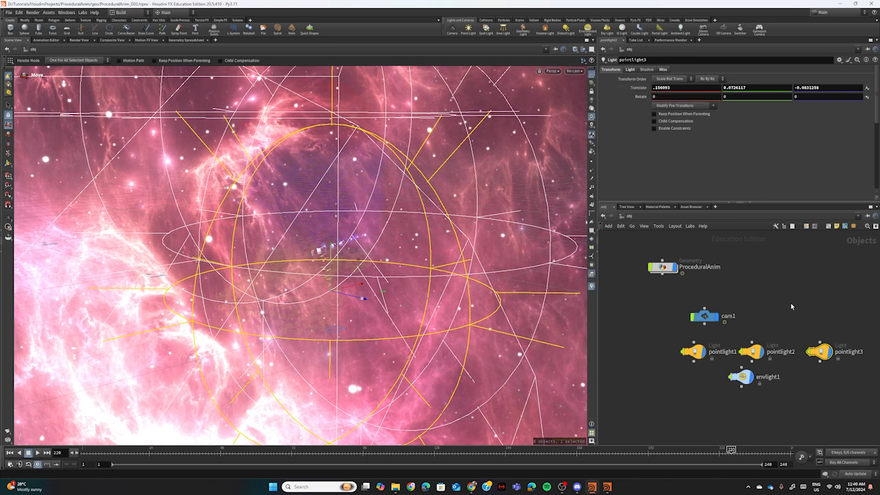
From the out network, render the current frame to MPlay to check the light placement, and close the render window
click(643, 217)
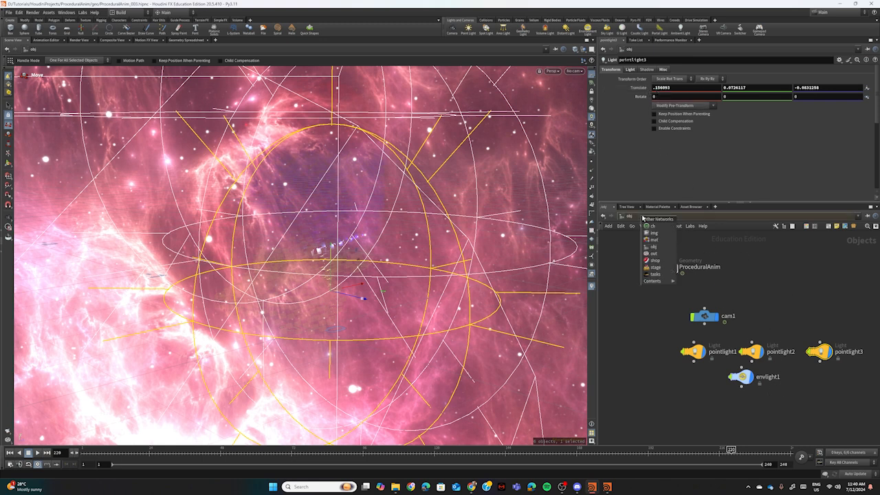
click(656, 254)
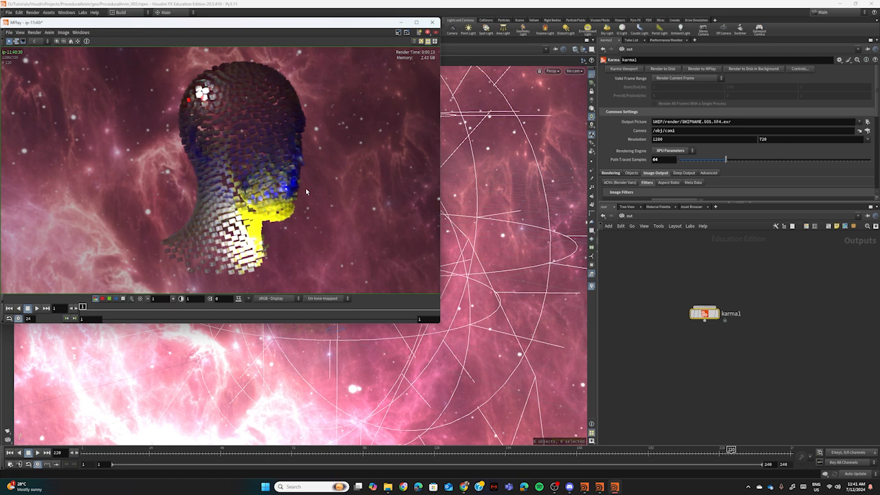
click(433, 23)
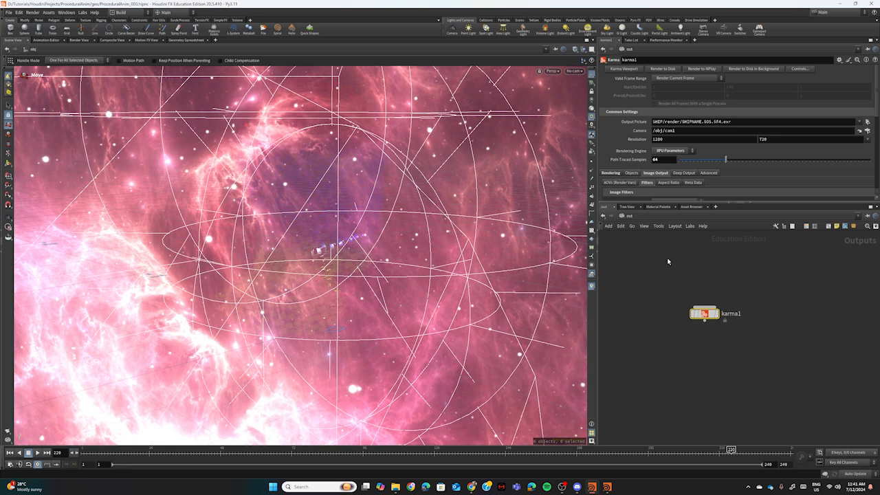
In the obj network, move pointlight3 along its X axis in the viewport to an X translation of about -0.2226
click(636, 216)
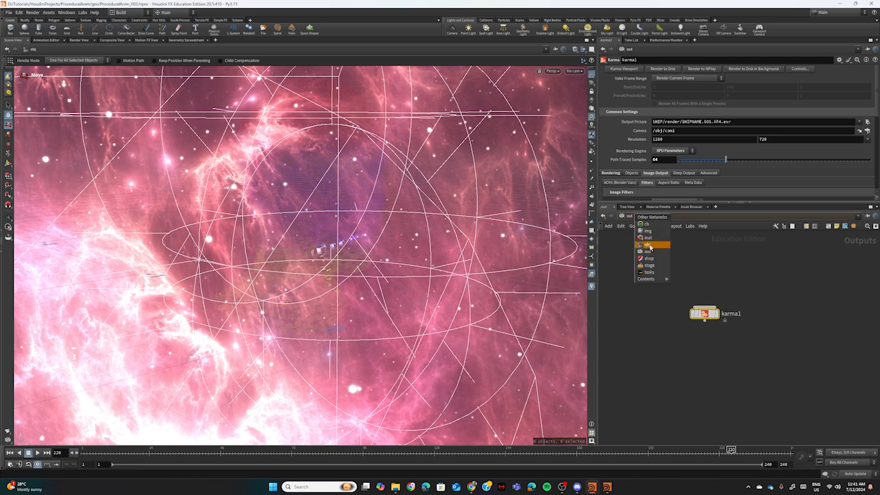
click(650, 246)
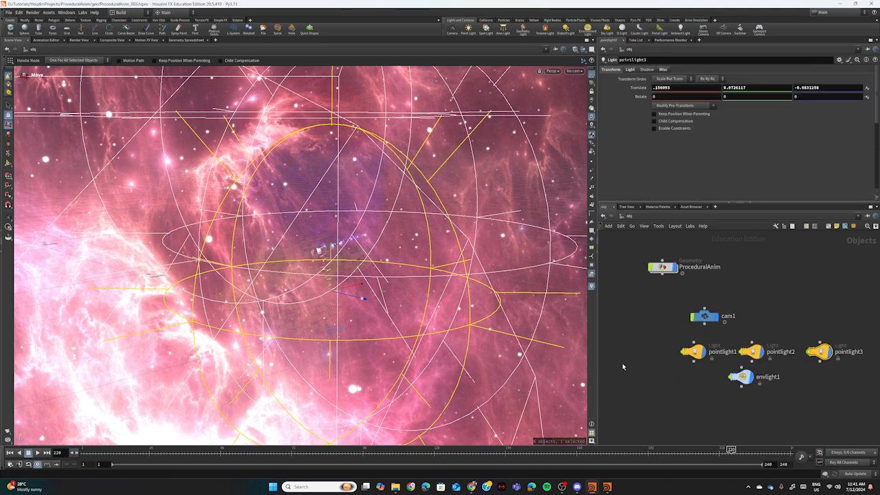
click(761, 352)
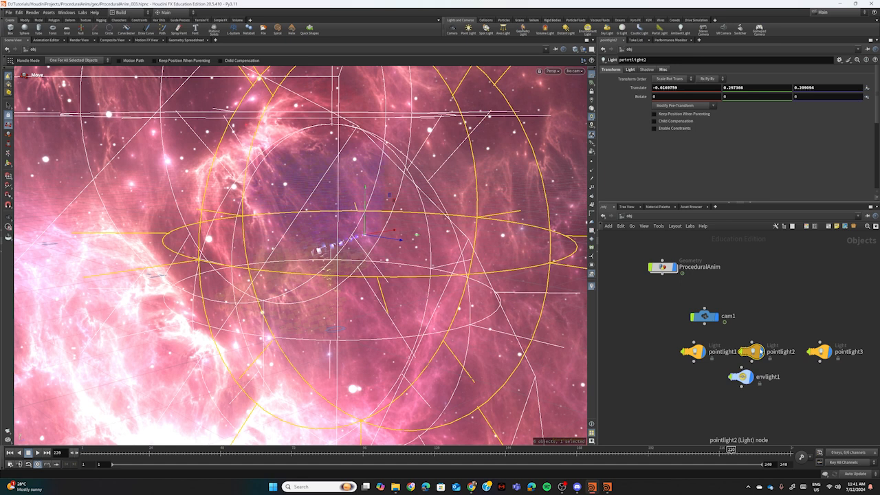
click(824, 352)
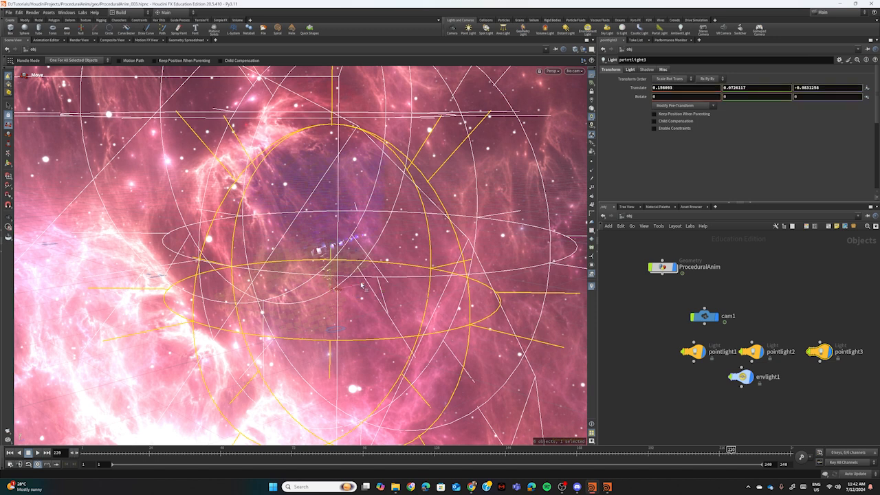
drag(362, 284, 276, 309)
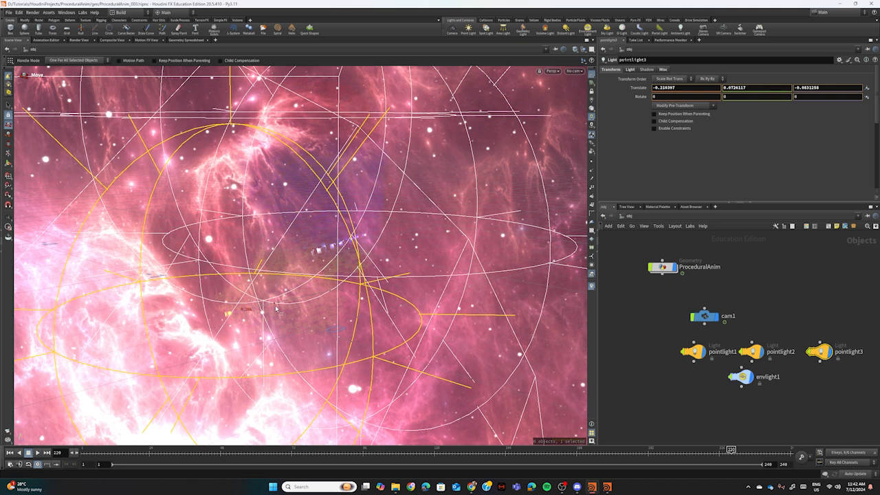
drag(275, 307, 273, 311)
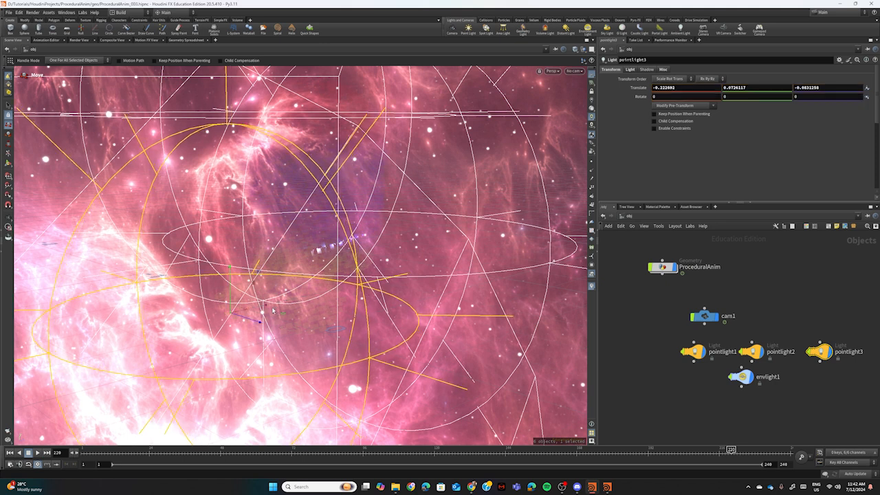
Render the current frame to MPlay again with karma1 to check the moved pointlight3, and close the render window
click(640, 217)
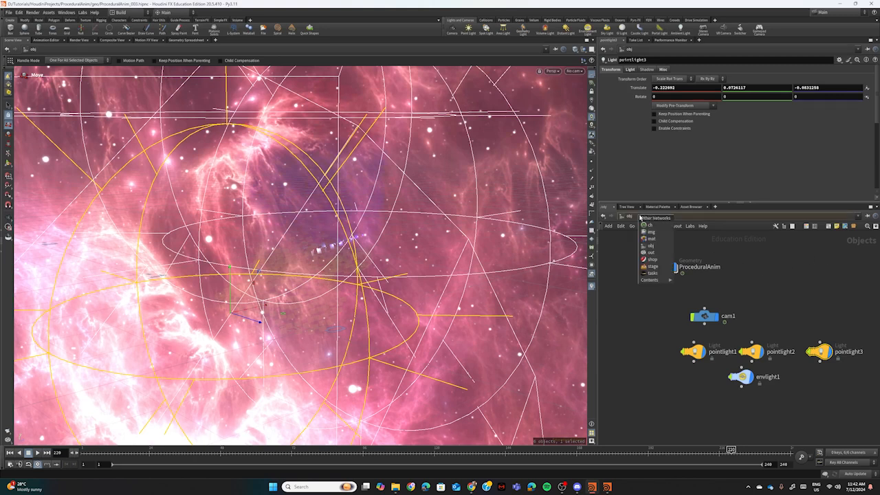
click(654, 253)
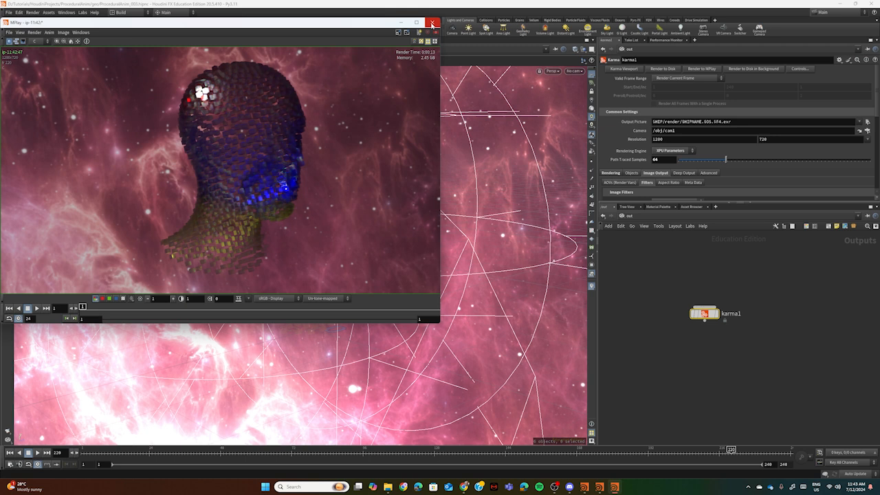
click(432, 22)
In the matnet1 material network inside ProceduralAnim, set the Base weight of ProceduralAnim_MAT to 1
click(657, 216)
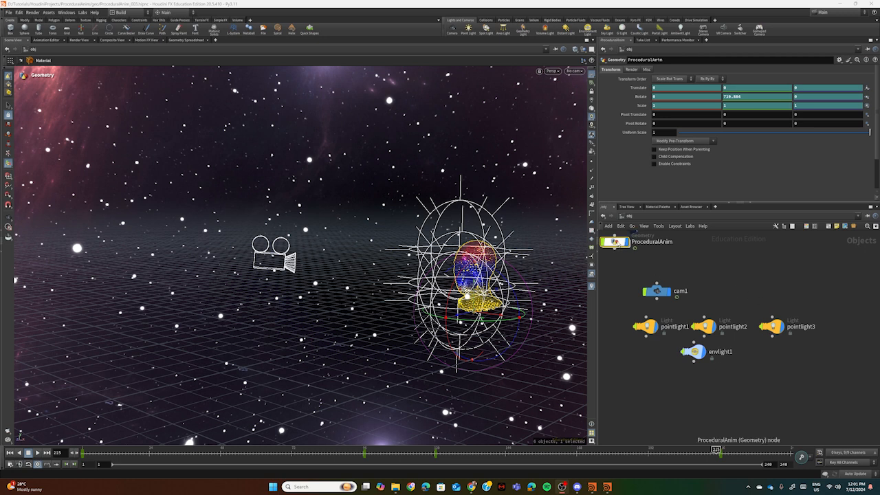
middle_drag(621, 244, 657, 277)
double_click(657, 277)
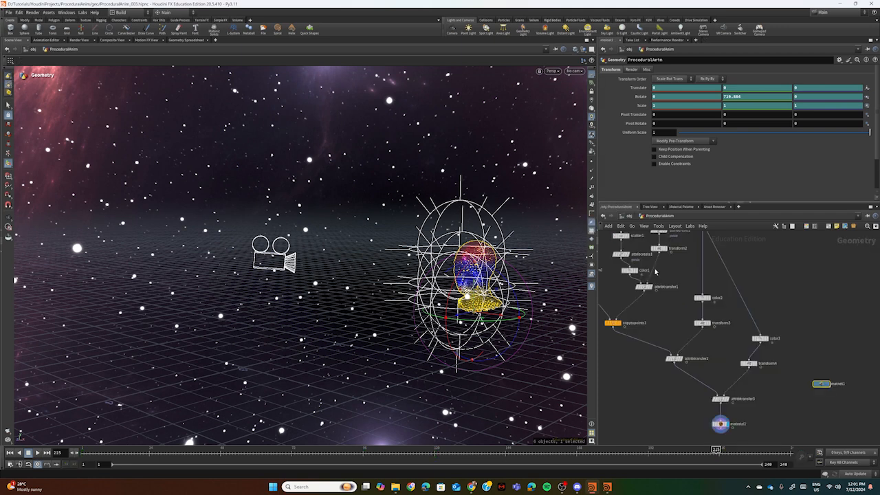
double_click(824, 386)
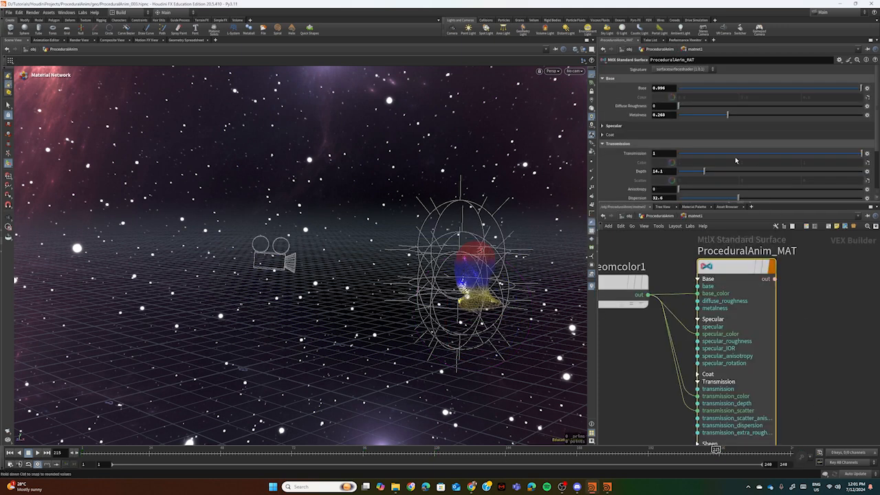
drag(861, 88, 867, 90)
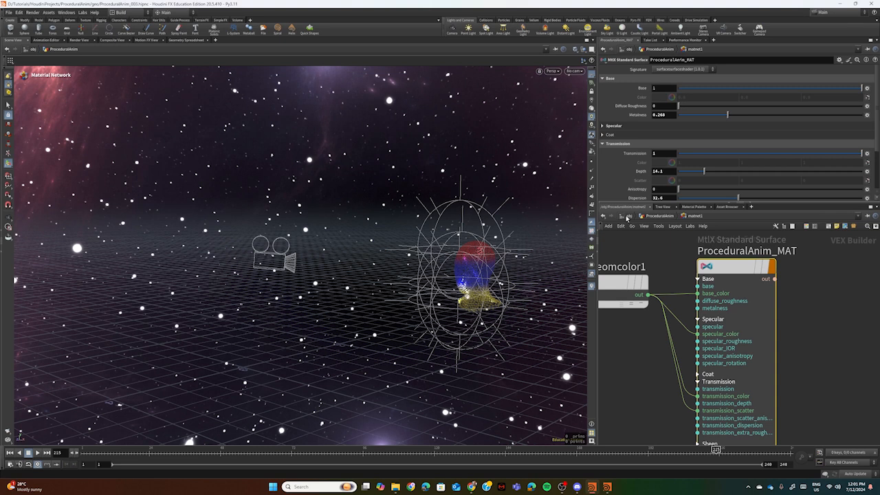
Back in the obj network, examine the intensity and translation settings of pointlight1, pointlight2 and pointlight3
click(627, 218)
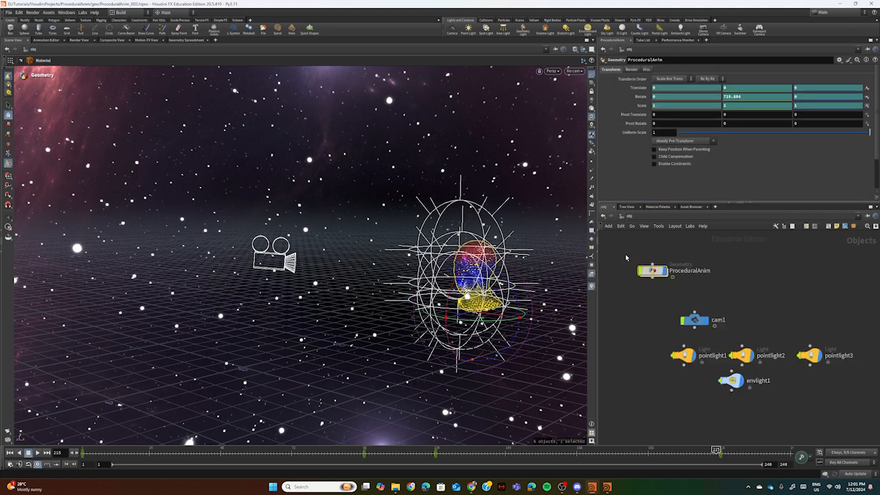
click(691, 355)
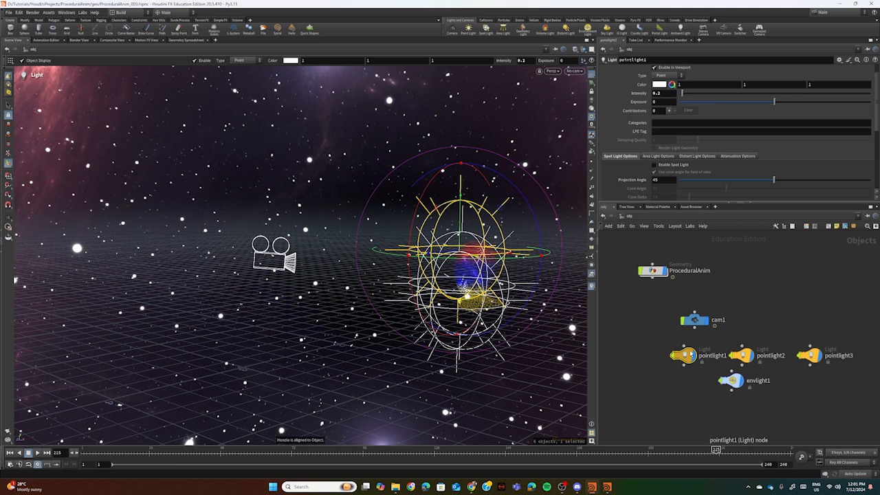
click(741, 355)
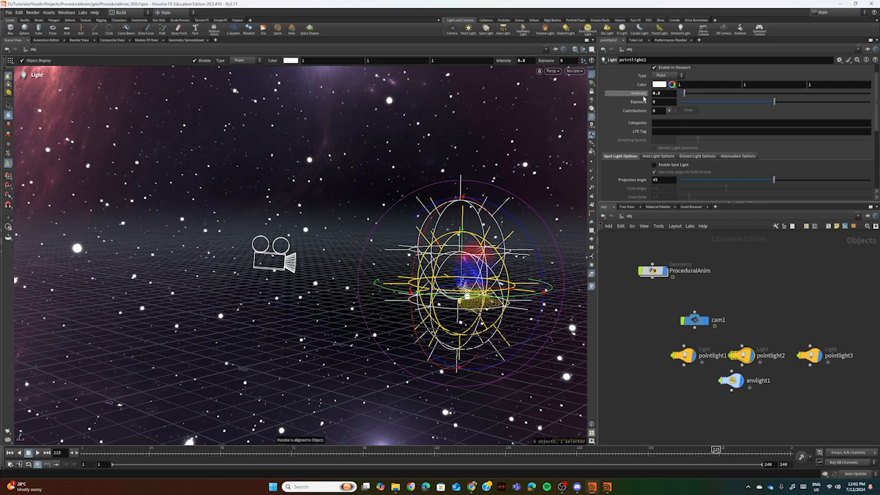
click(819, 355)
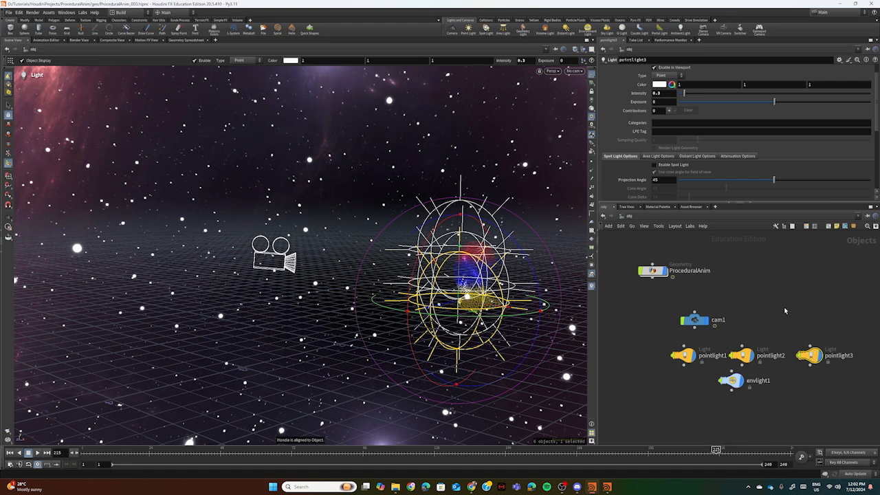
click(689, 353)
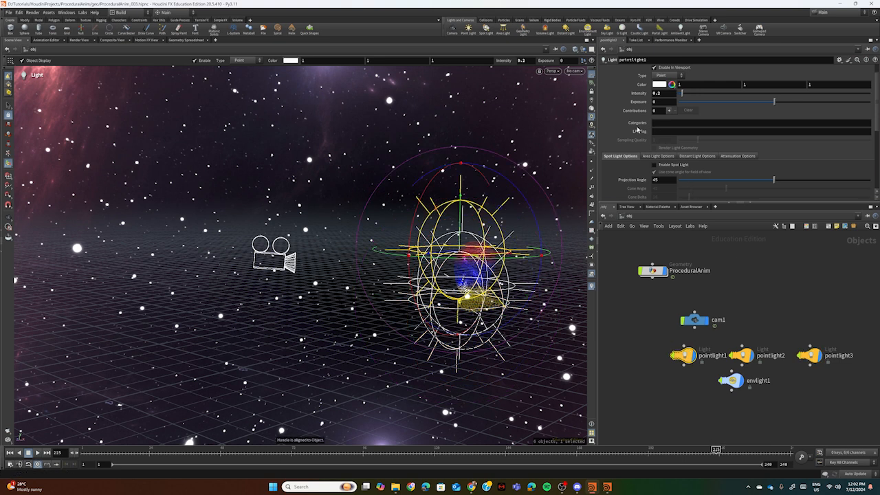
scroll(631, 160, up, 1)
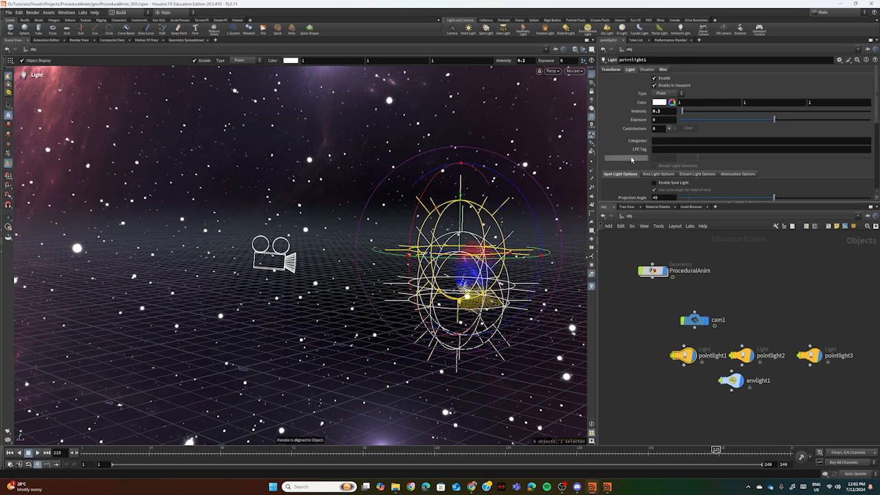
click(614, 70)
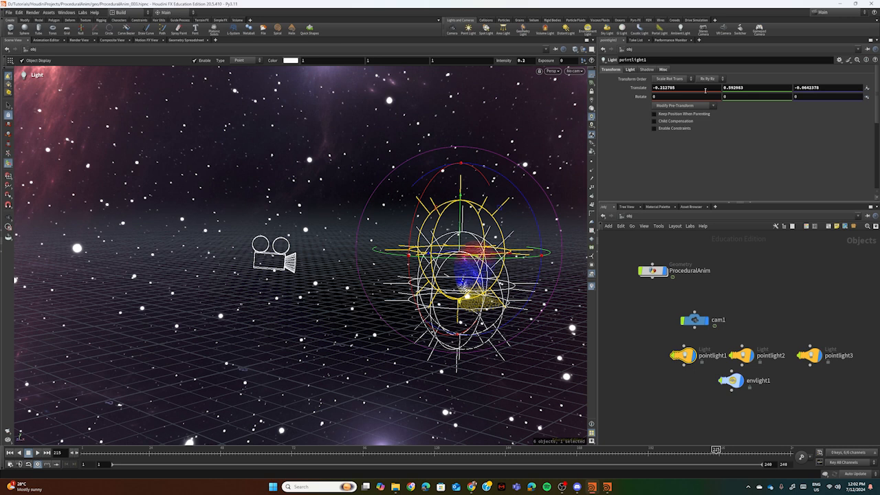
click(747, 352)
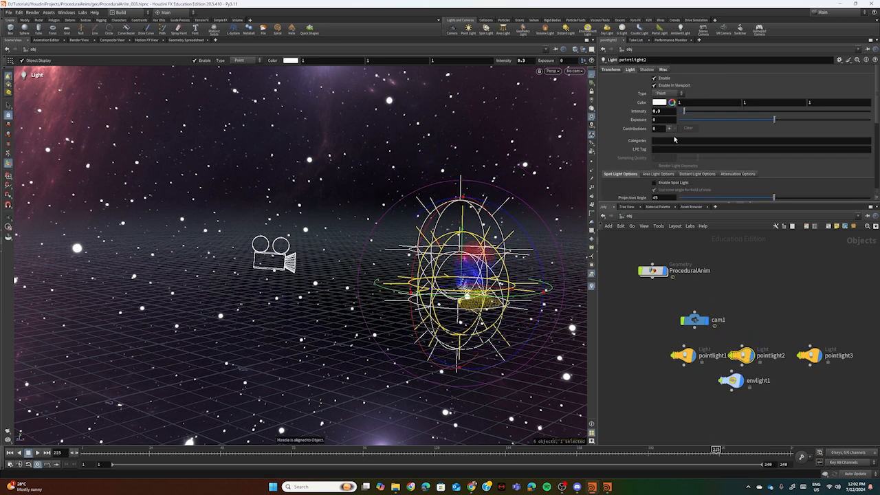
click(610, 70)
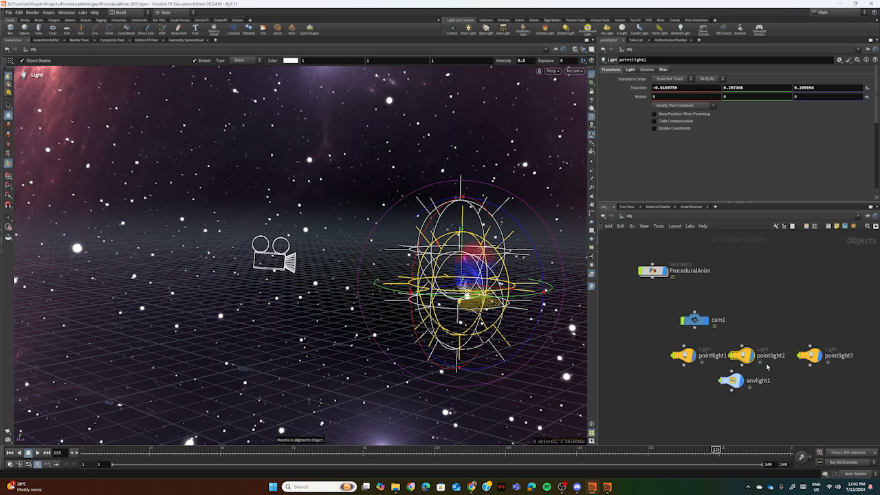
click(811, 355)
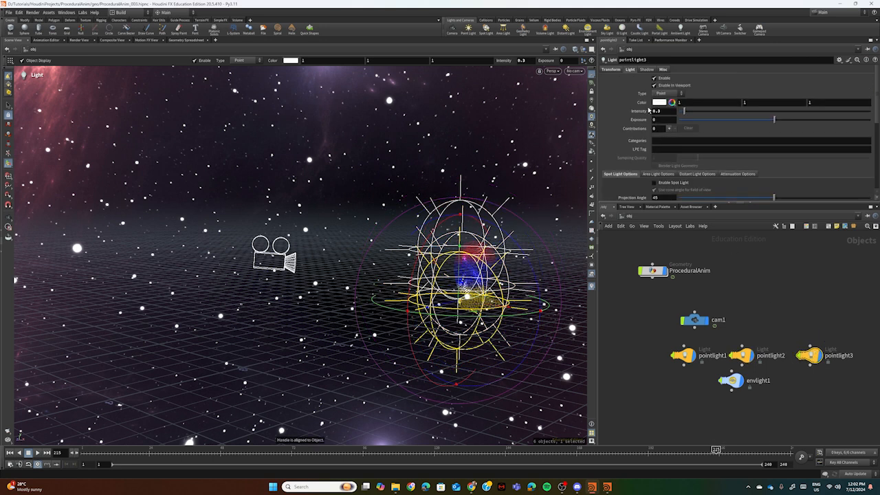
click(608, 70)
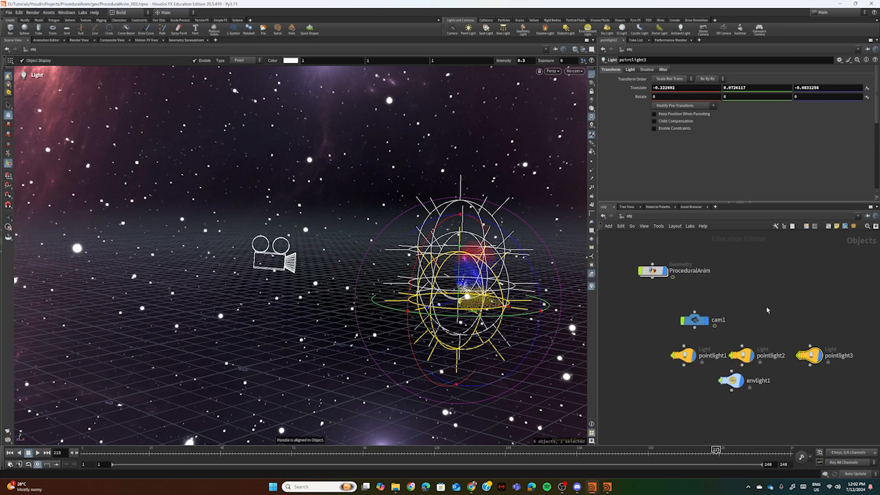
key(ctrl+a)
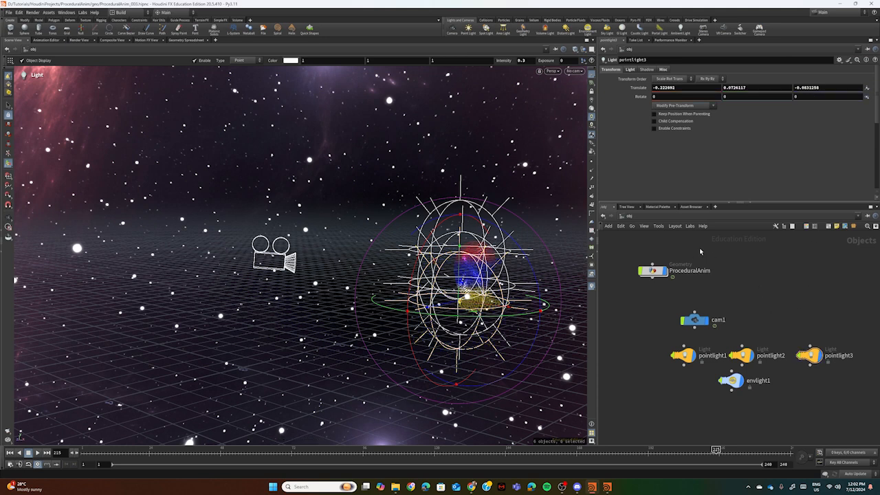
Return to the out network, render the current frame to MPlay to check the final lighting, and close the render window
click(637, 217)
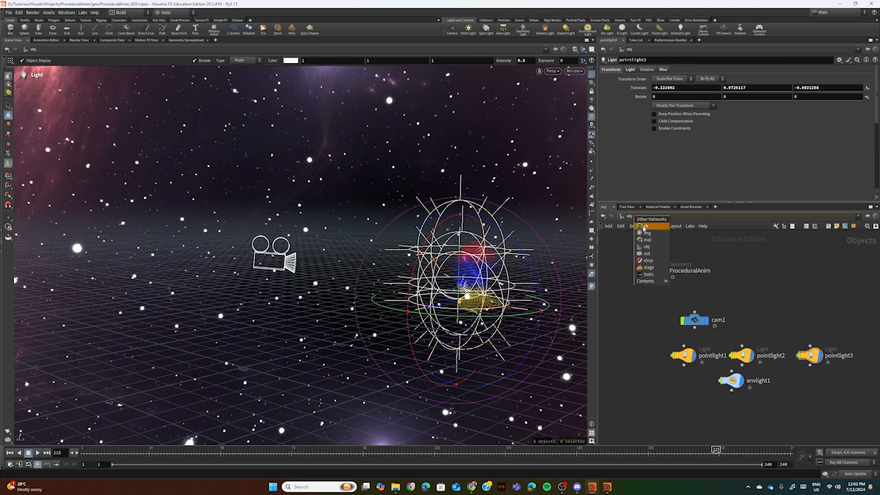
click(650, 254)
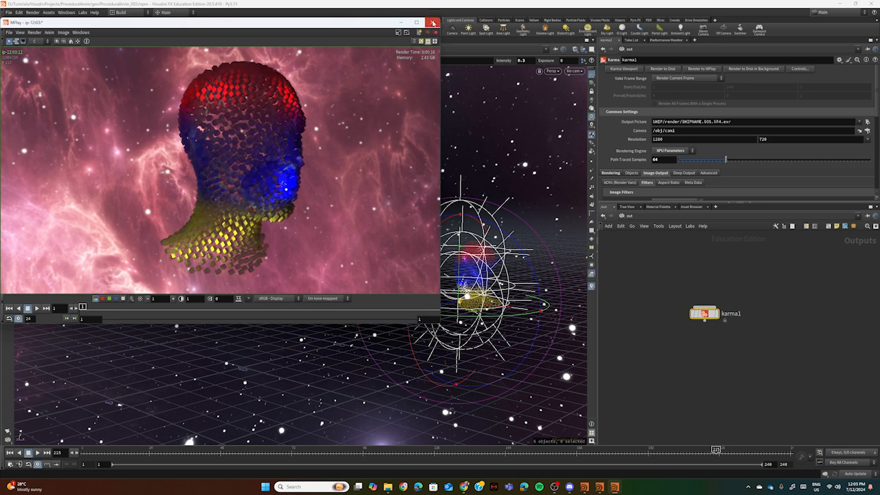
click(433, 23)
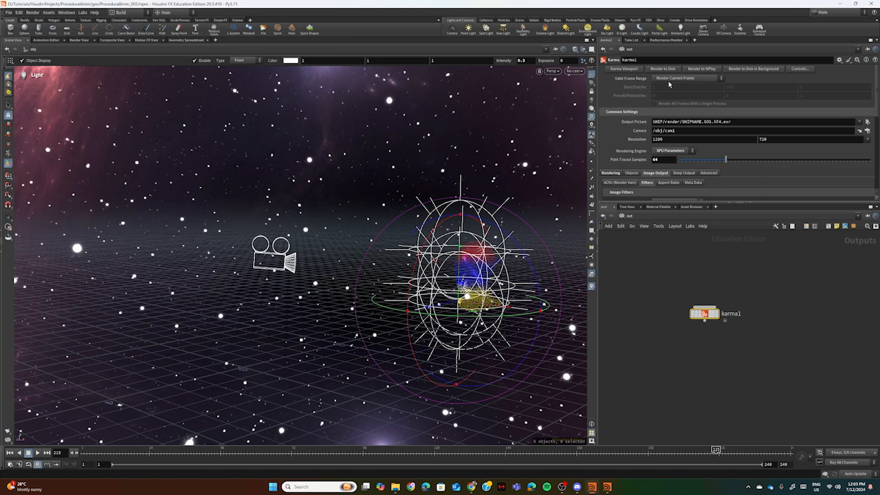
Set karma1's valid frame range to Render Frame Range
click(721, 80)
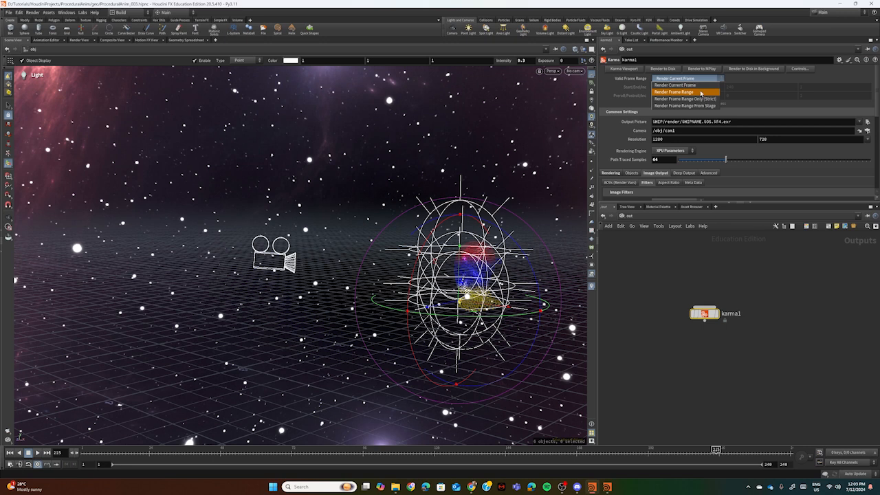
click(702, 92)
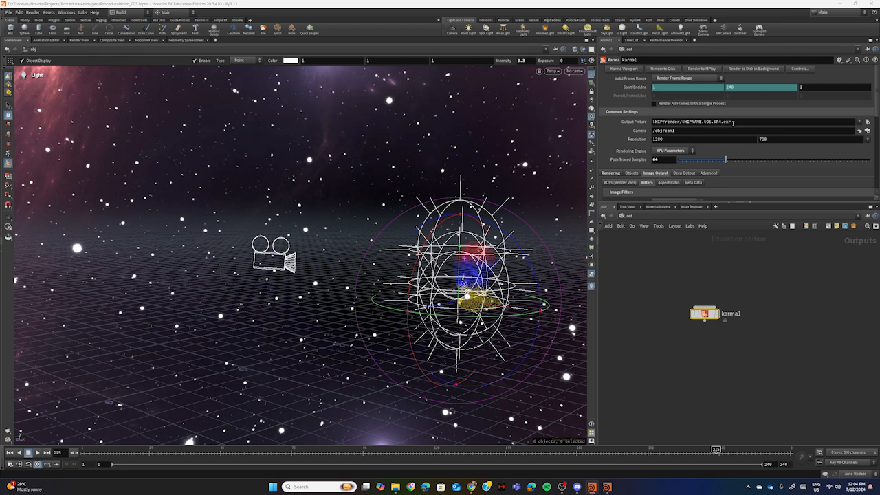
Browse for karma1's output picture location and open the folder D:/Tutorials/HoudiniProjects/ProceduralAnim/render/
click(868, 122)
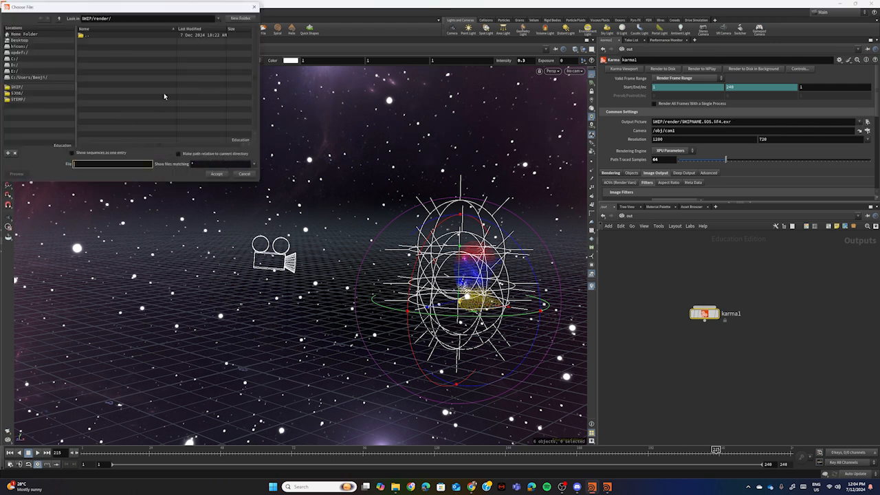
click(21, 93)
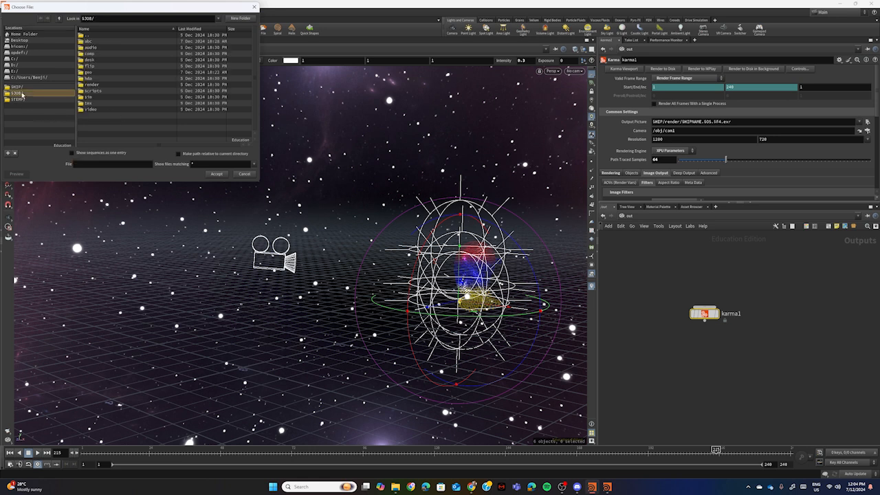
click(17, 65)
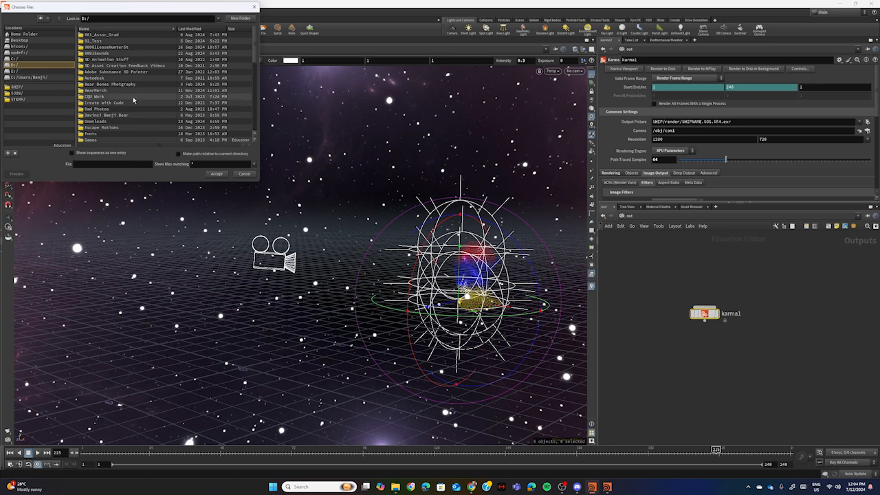
scroll(132, 97, down, 2)
scroll(133, 96, down, 5)
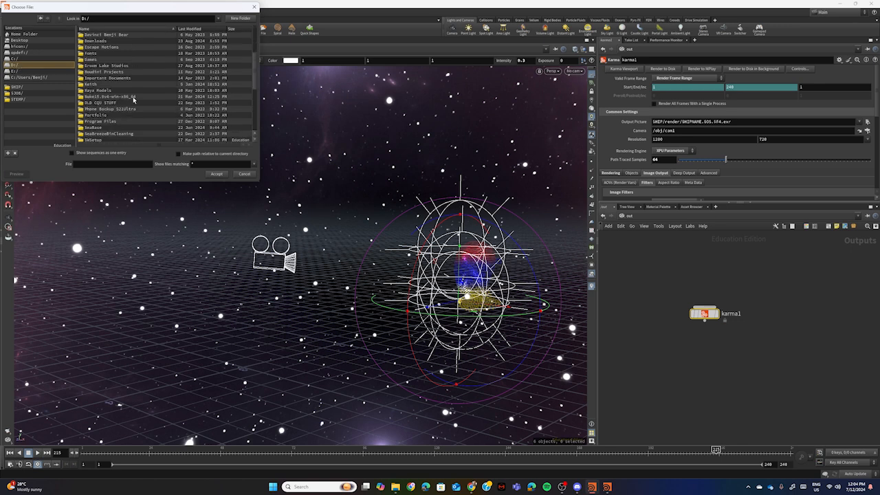
scroll(133, 100, down, 1)
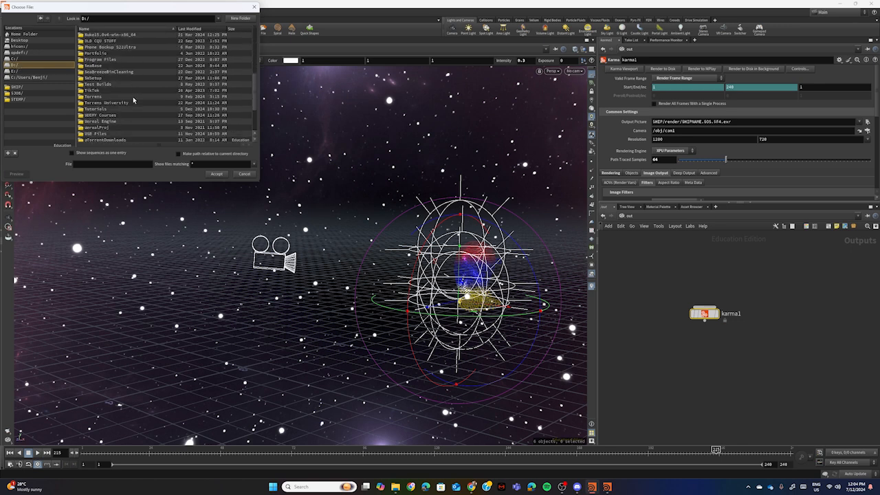
double_click(96, 108)
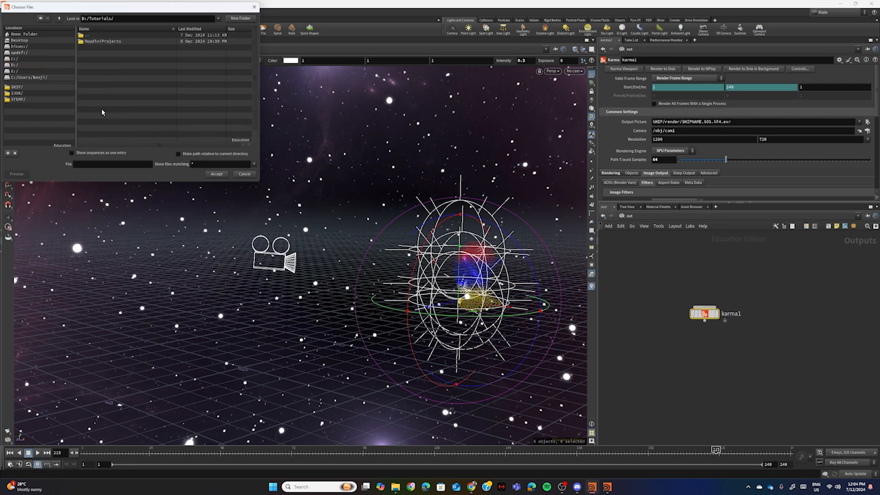
double_click(113, 42)
double_click(130, 43)
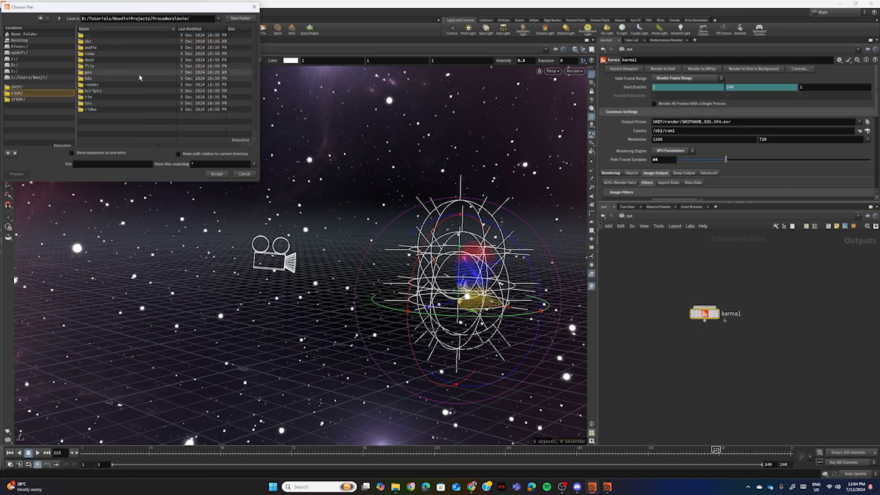
click(99, 86)
double_click(99, 85)
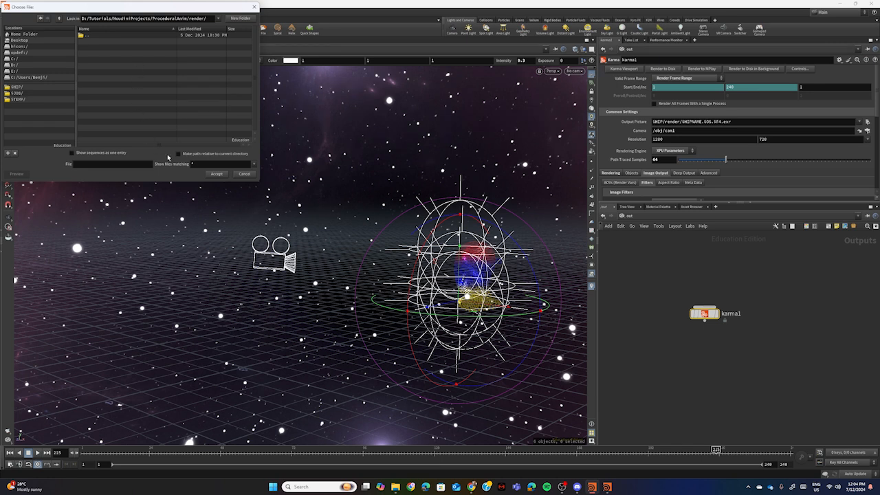
Copy the full path of ProceduralAnim's render folder from the file chooser, and close the chooser without picking a file
click(217, 173)
click(59, 19)
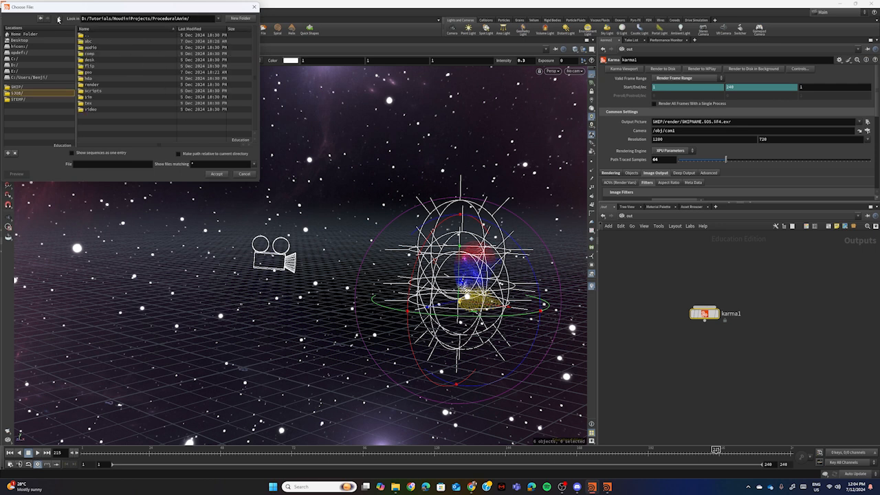
click(118, 85)
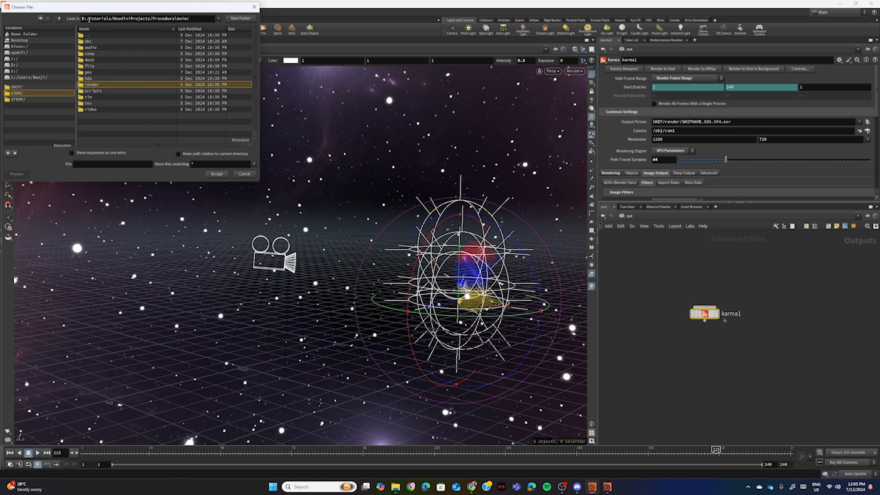
double_click(108, 83)
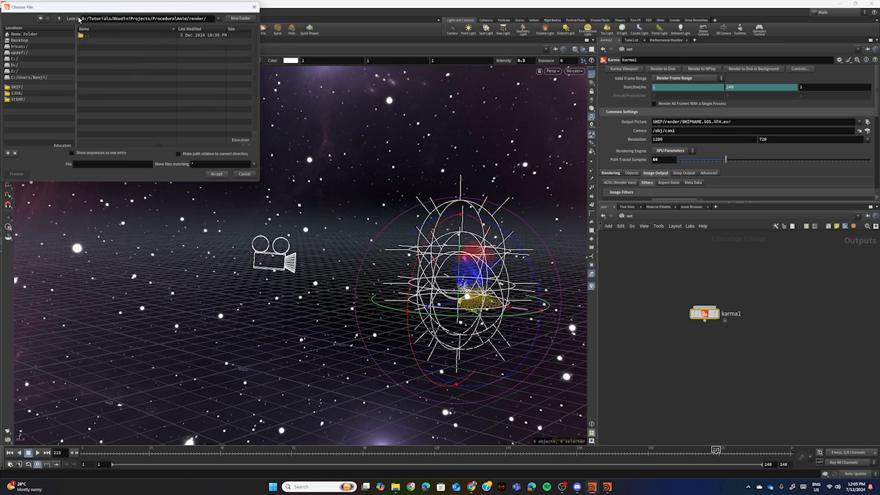
drag(81, 18, 215, 34)
key(ctrl+c)
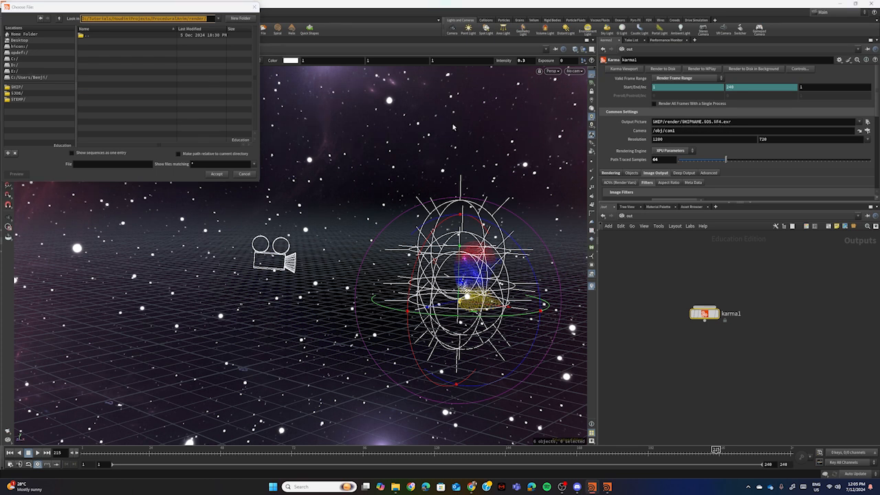
click(244, 174)
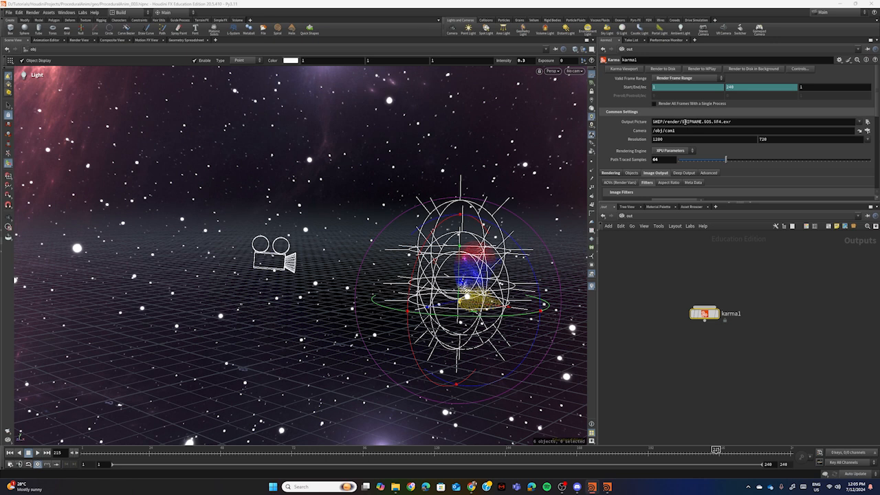
Replace the $HIP/render/ part of karma1's output picture path with the copied D:/Tutorials/HoudiniProjects/ProceduralAnim/render/ path
drag(683, 121, 654, 122)
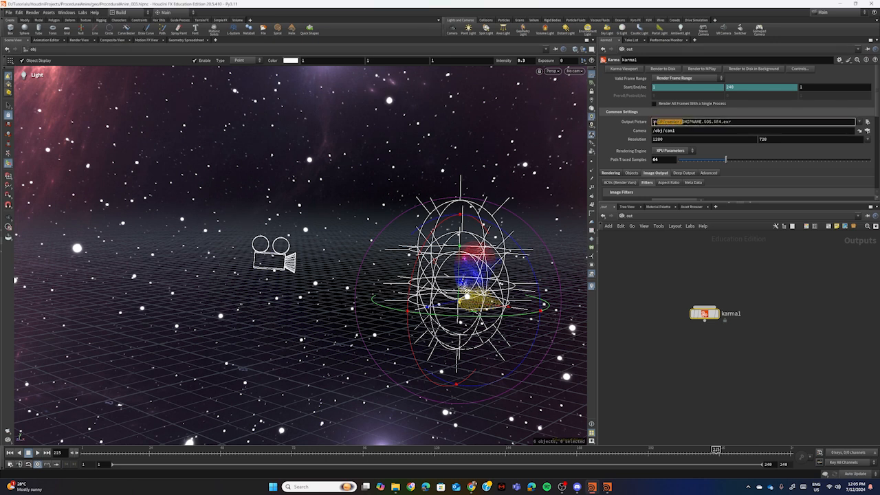
click(654, 122)
drag(654, 121, 682, 123)
key(ctrl+v)
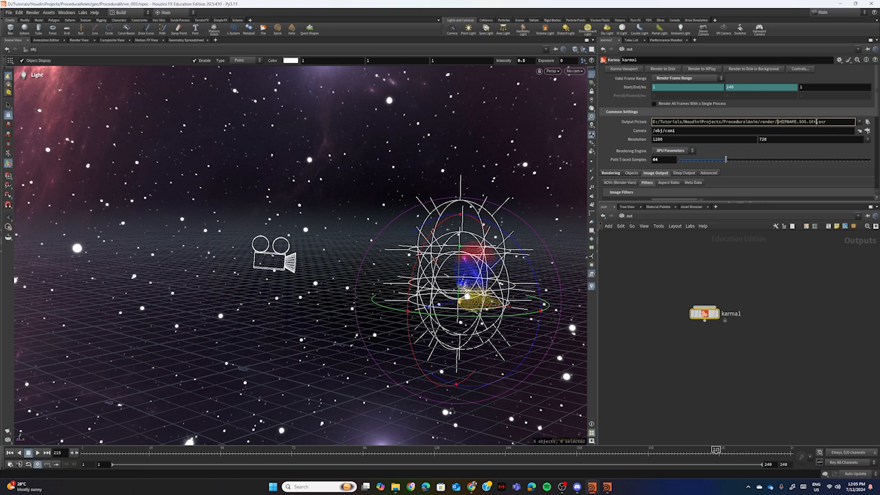
Replace the default file name in the output picture path with MyAnim_$F4, keeping the exr extension
drag(817, 121, 780, 127)
text($)
text({)
text(H)
text(nim)
text(_)
text($)
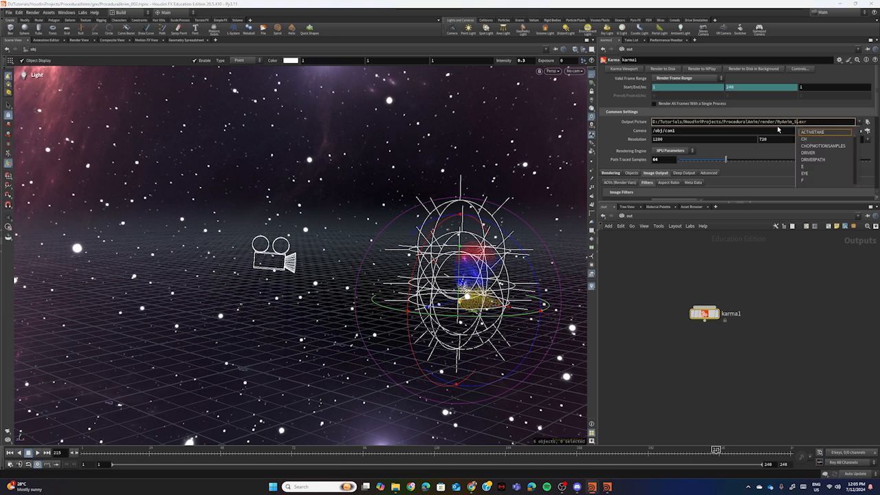
text(F)
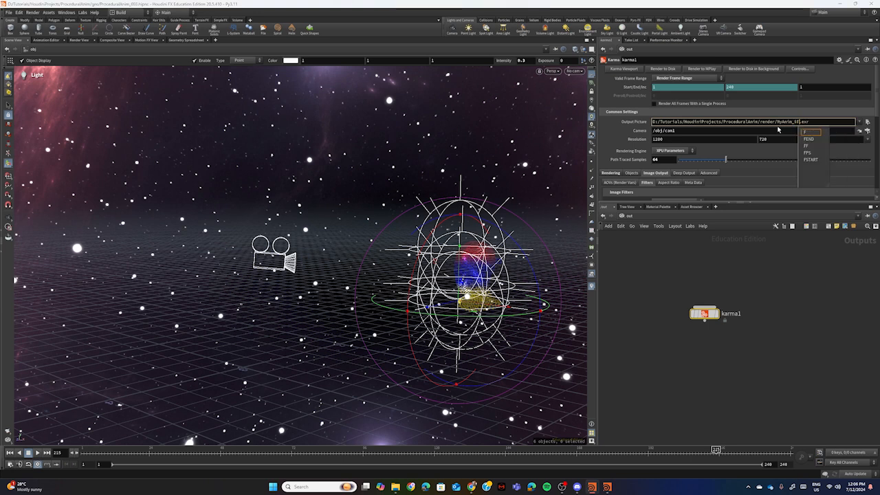
text(4)
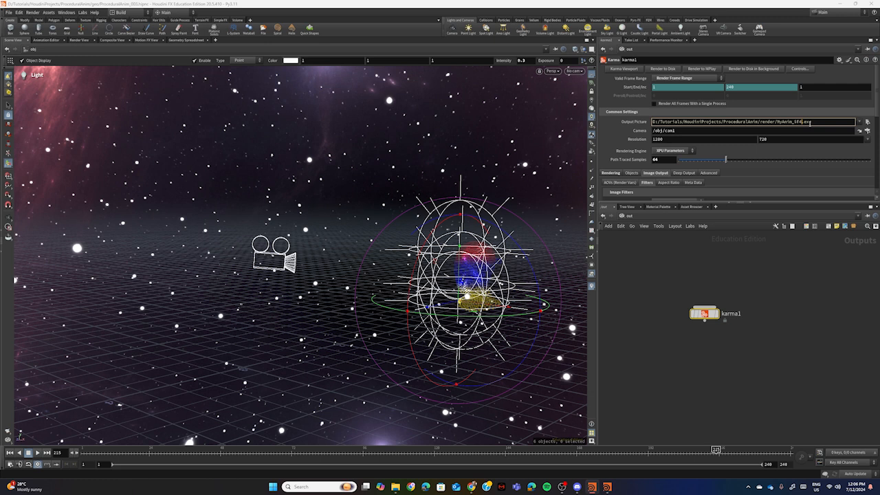
text(r)
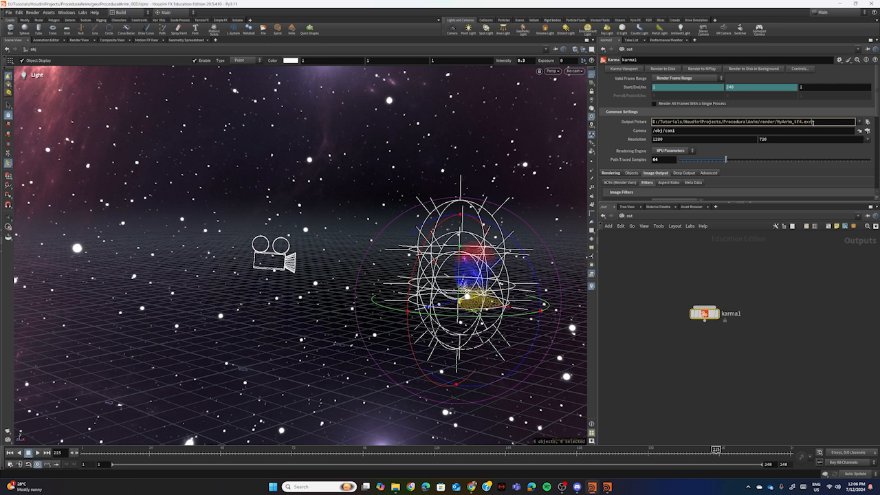
Change the output picture's file extension to ejpg and commit the path
drag(814, 121, 806, 124)
text(jpg)
click(782, 265)
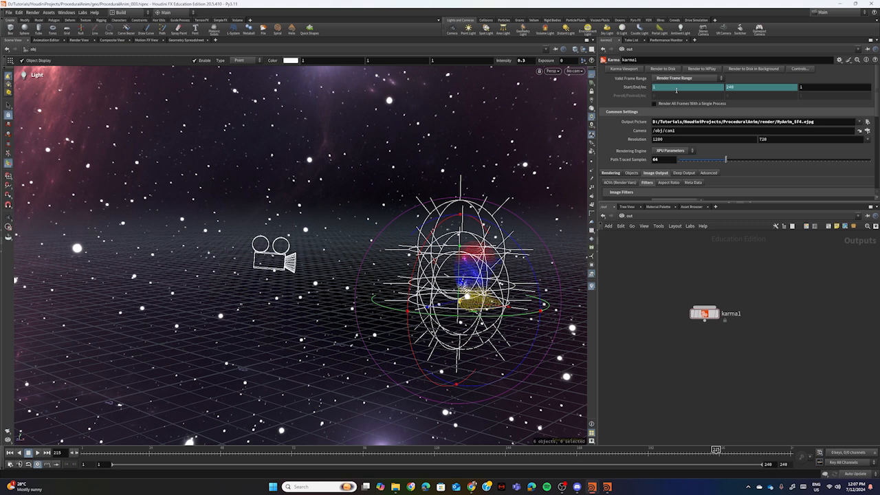
Render the whole frame range to MPlay with karma1, and arrange the progress and MPlay windows clear of each other
click(705, 68)
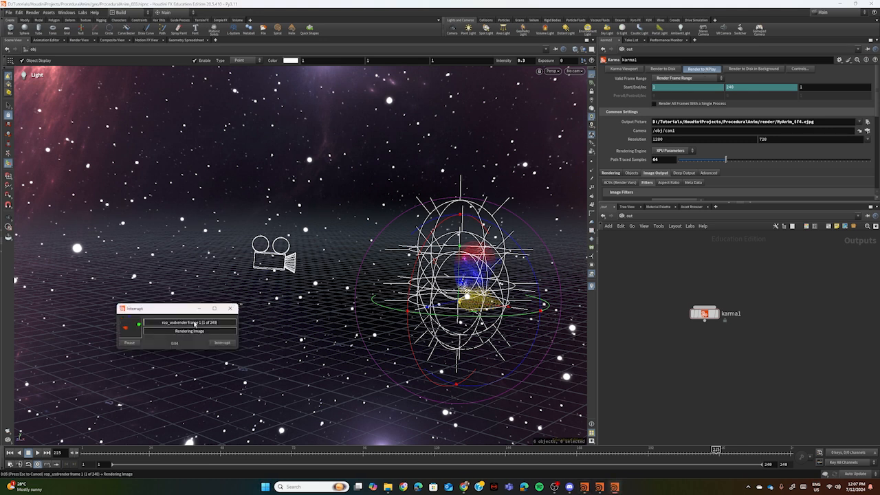
drag(176, 310, 684, 351)
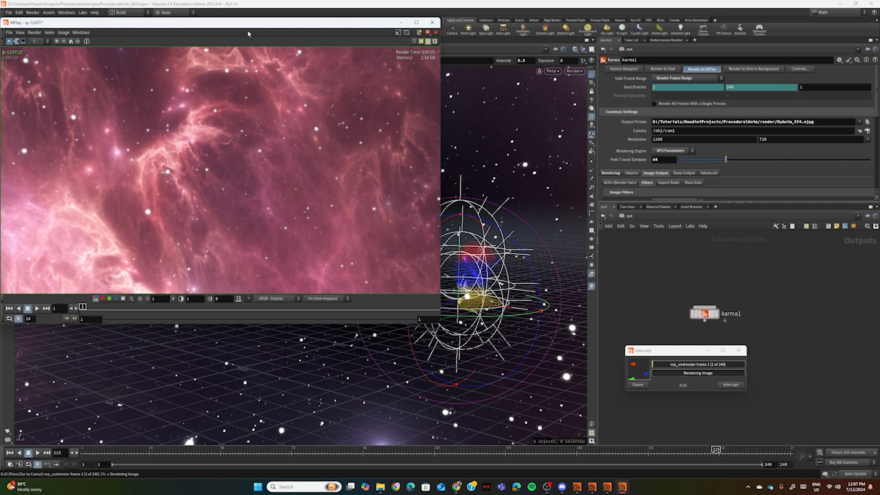
drag(238, 24, 301, 30)
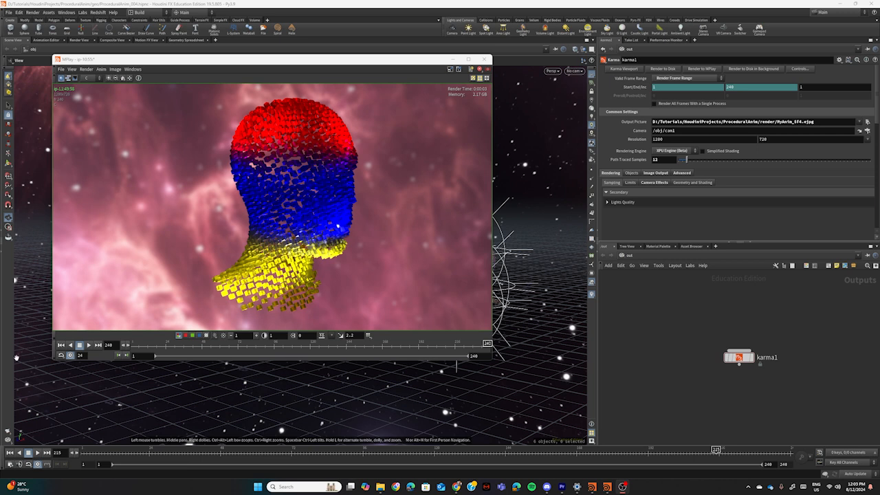
Play back the rendered sequence in MPlay and stop it at frame 44
click(89, 345)
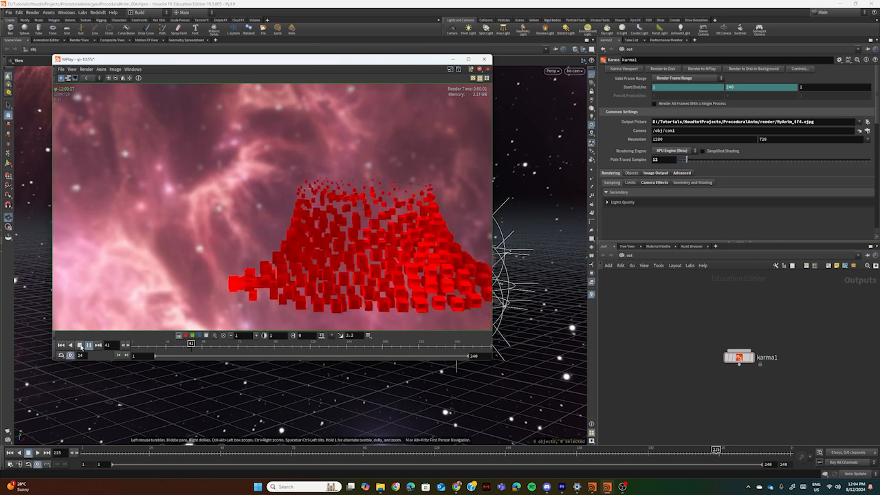
click(80, 346)
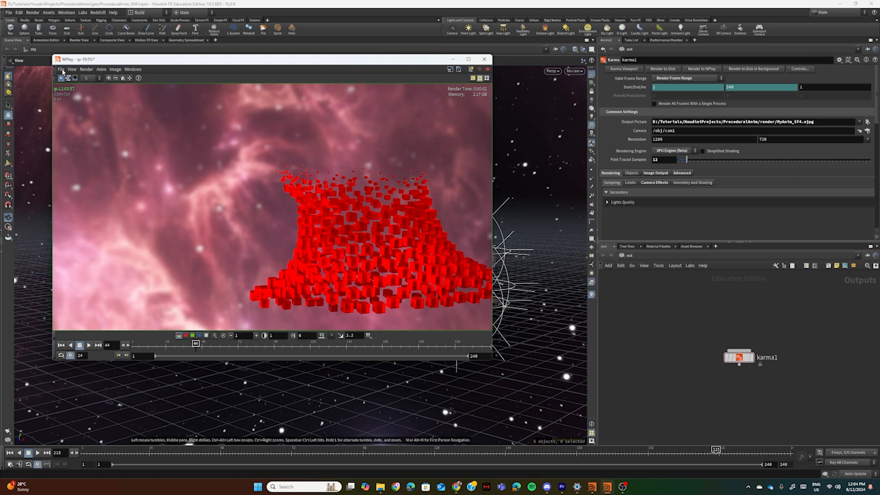
Start saving the rendered MPlay images as a sequence, with the save dialog moved over the MPlay window
click(61, 69)
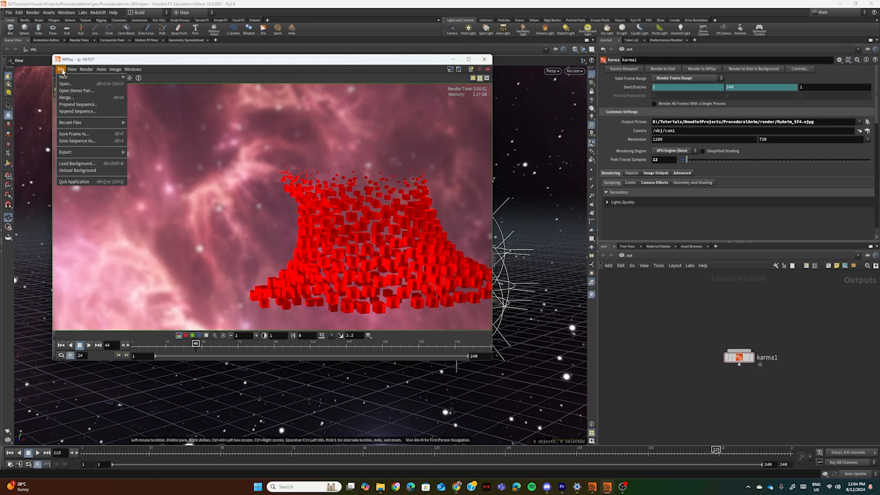
click(84, 144)
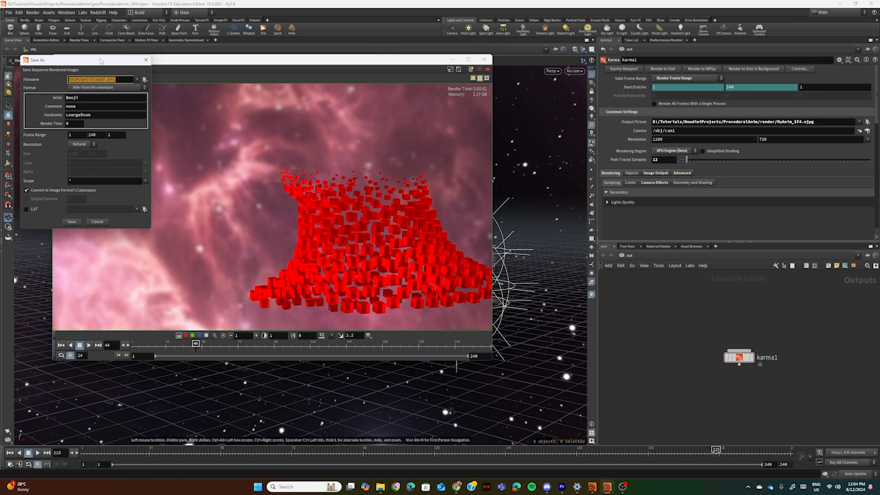
drag(100, 61, 233, 75)
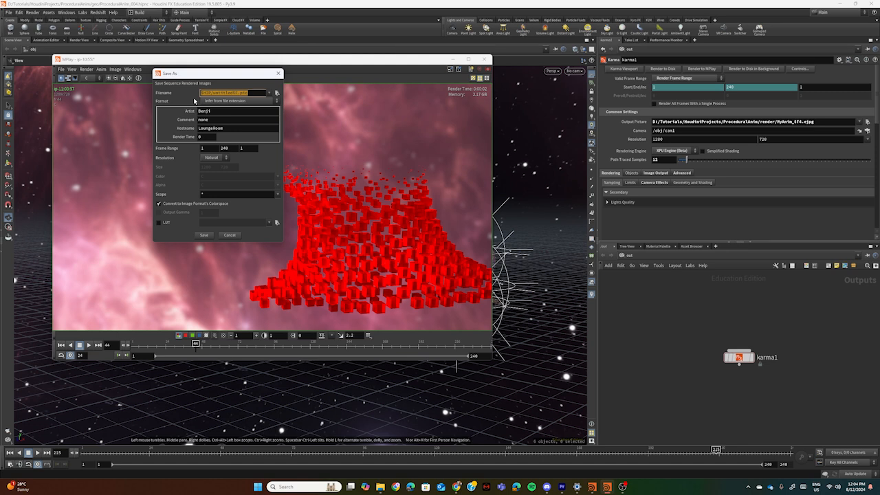
Browse for the sequence's save location and go into the render folder under $JOB
click(277, 92)
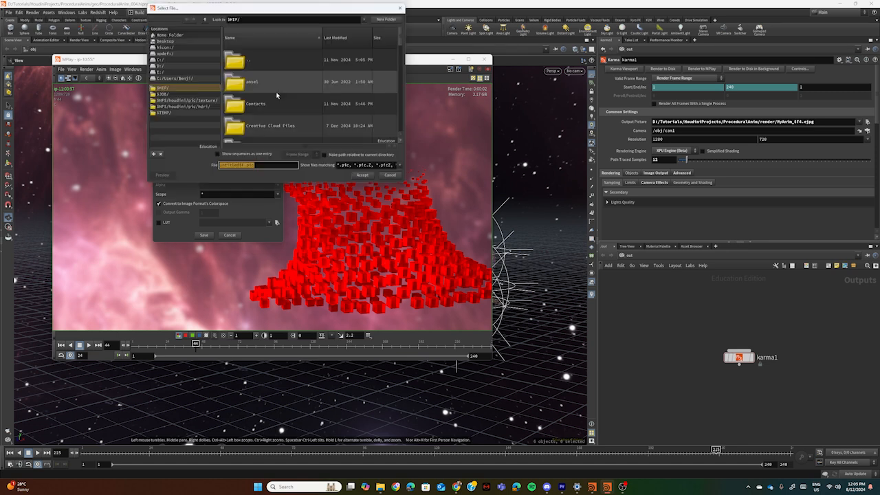
click(171, 95)
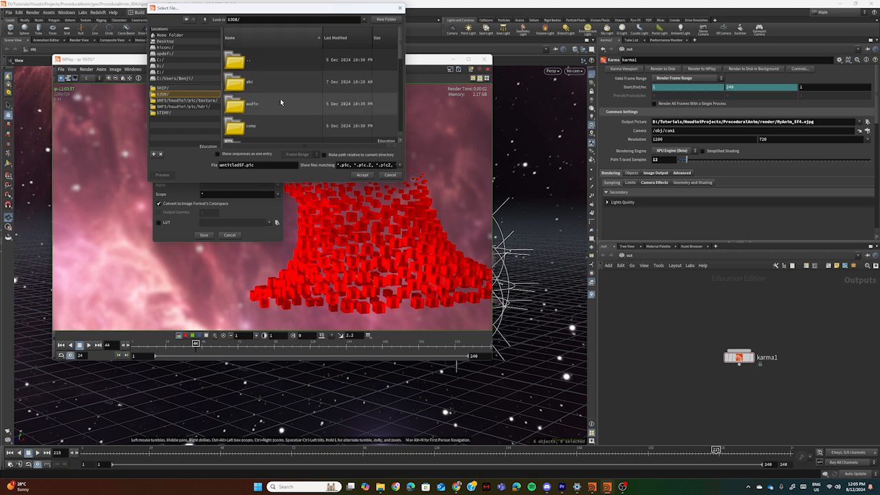
scroll(280, 100, down, 1)
scroll(280, 101, down, 3)
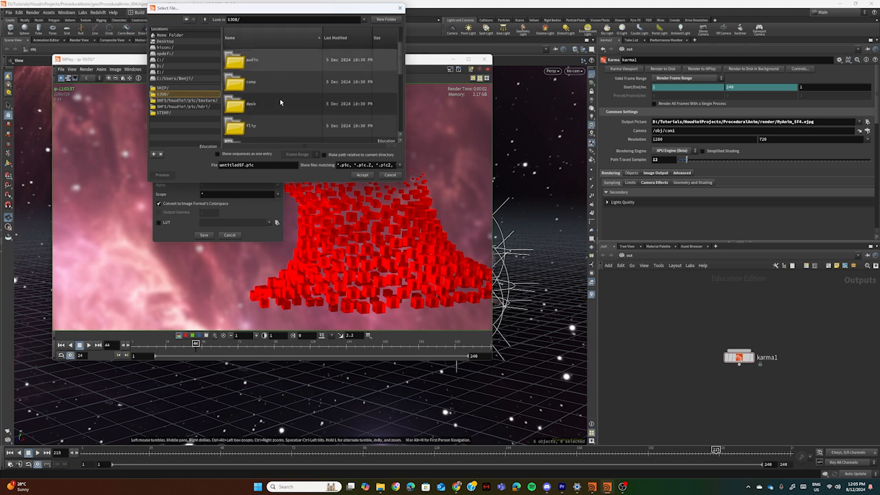
scroll(280, 102, down, 2)
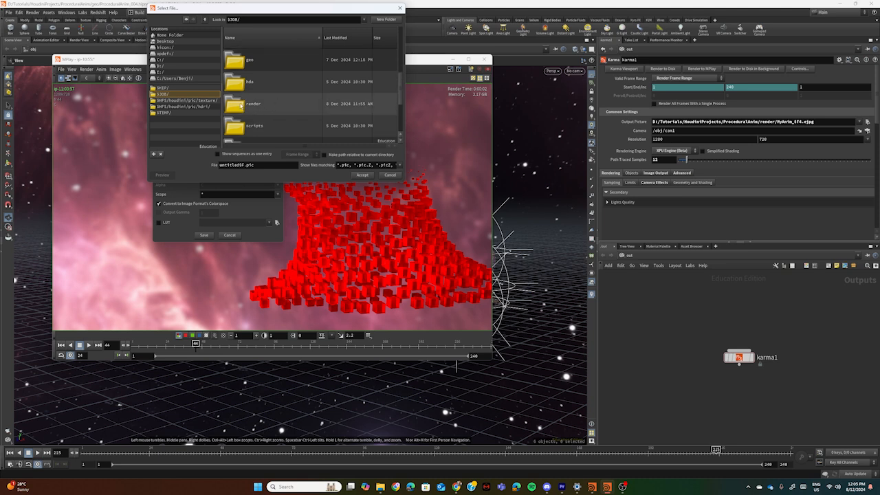
click(238, 108)
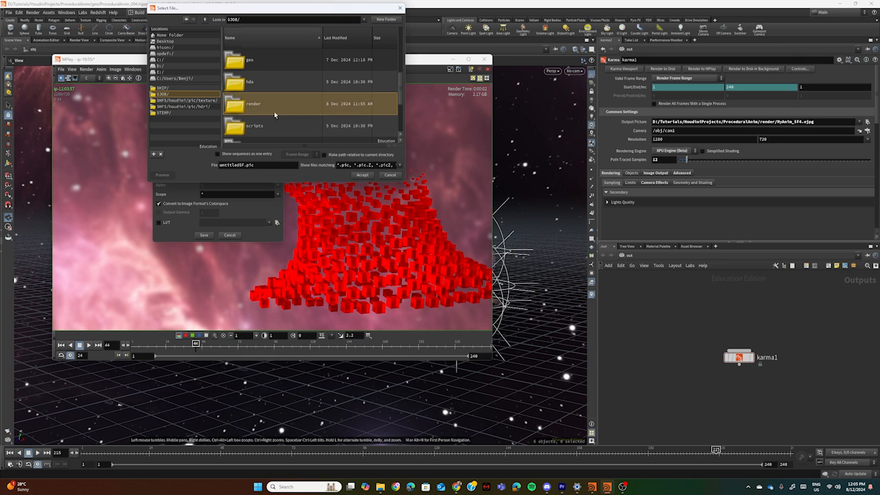
double_click(237, 110)
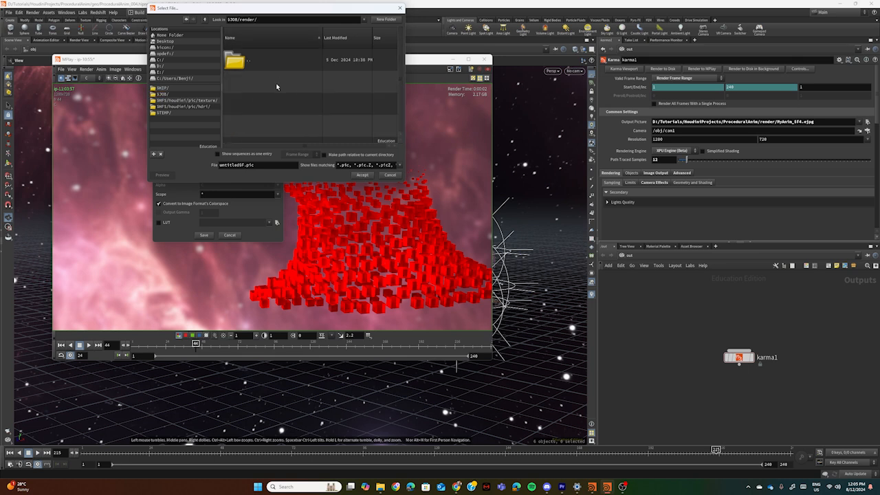
Create a new folder named ProceduralAnim inside the render folder and accept it as the save location
click(387, 19)
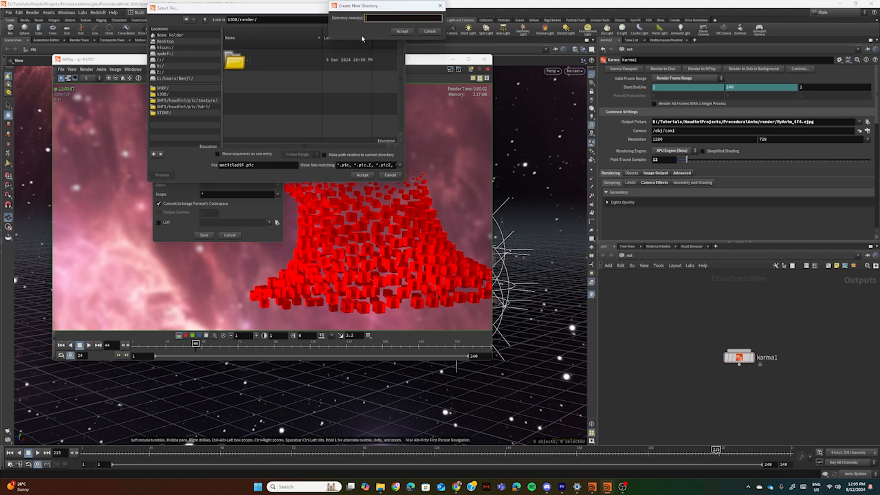
text(ProceduralA)
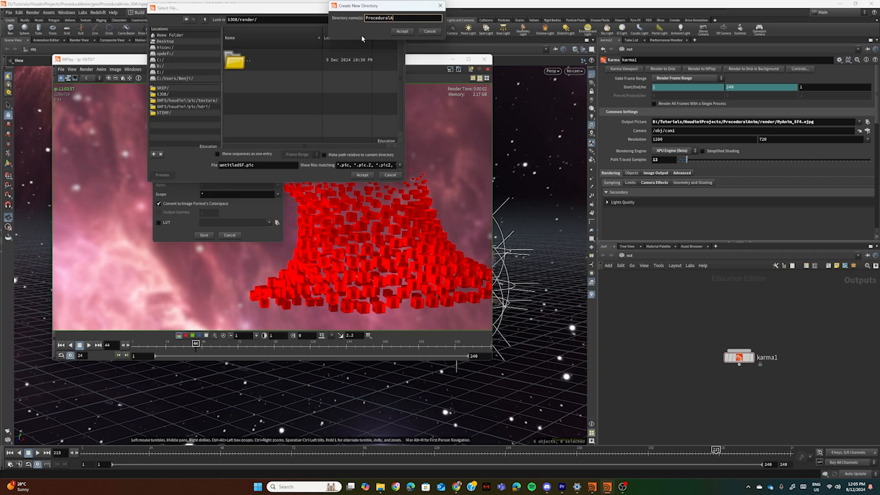
text(nim)
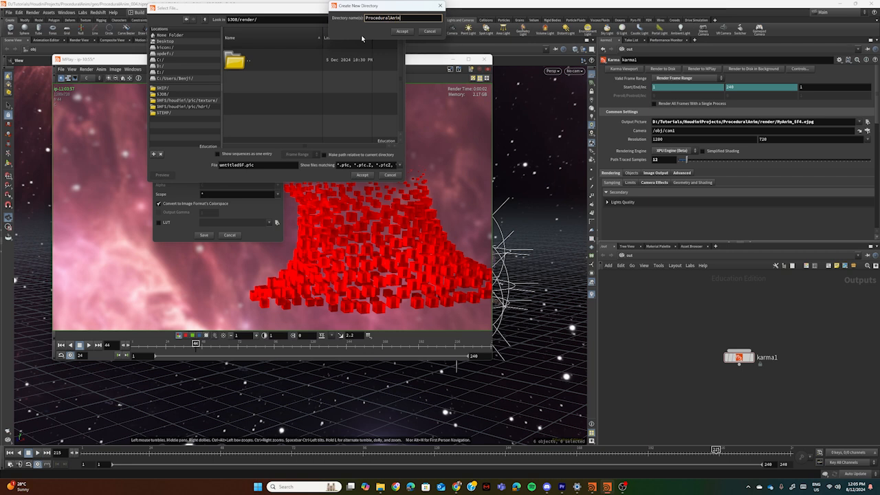
click(403, 32)
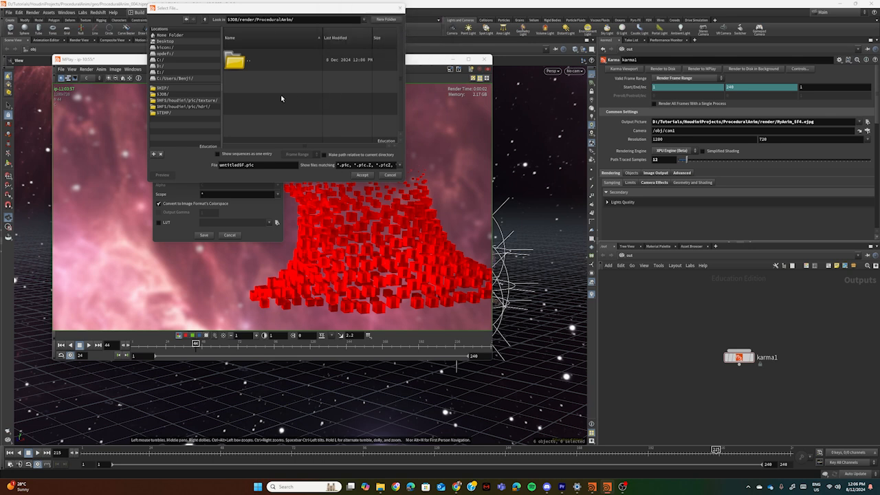
click(363, 176)
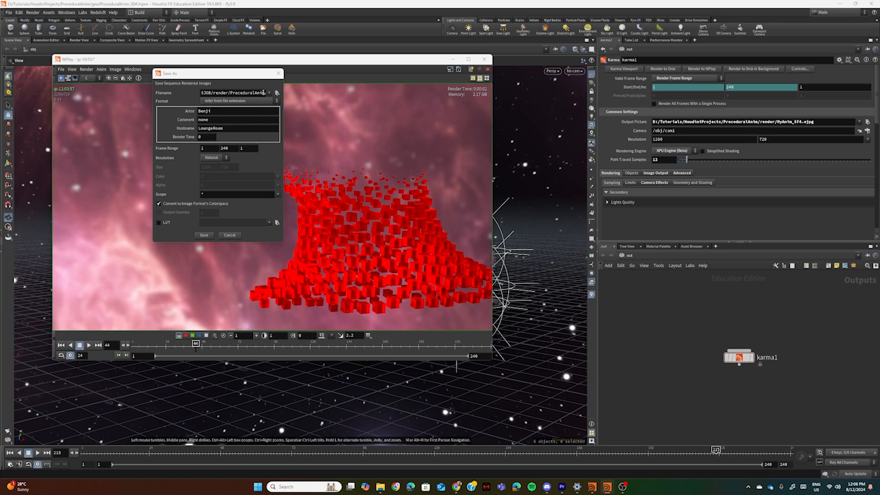
Replace the default file name in the save path with MyAmin$F4, using the jpg extension
drag(263, 93, 277, 93)
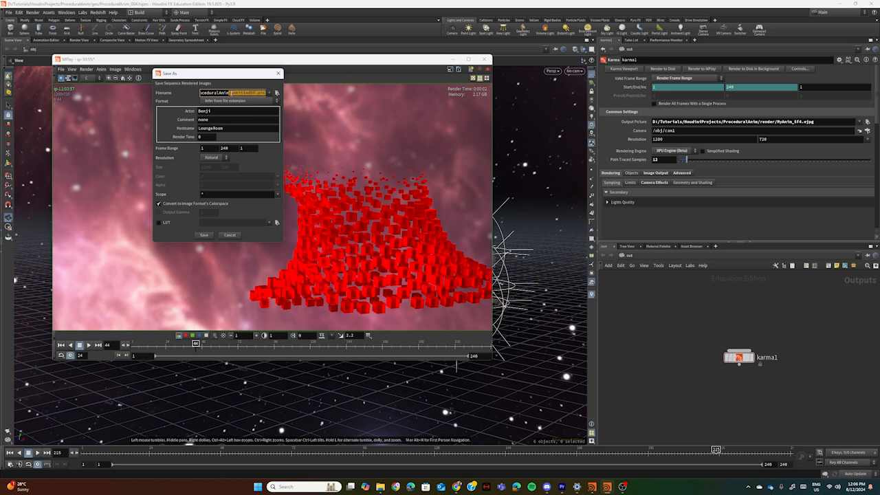
click(232, 92)
key(Right)
key(BackSpace)
key(BackSpace)
key(BackSpace)
key(BackSpace)
key(BackSpace)
text(M)
text(y)
text(An)
text(im)
text(4)
Set the sequence's format to JPEG, save frames 1 to 240, and dismiss the completion message
click(255, 101)
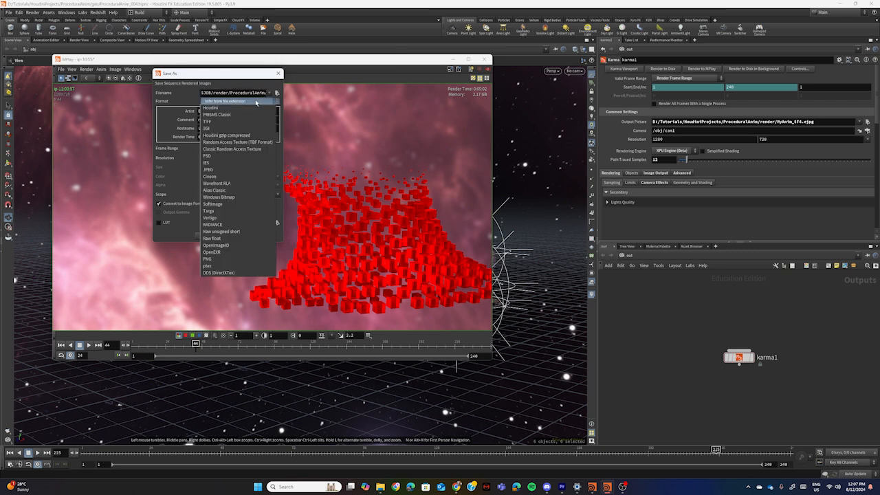
click(215, 172)
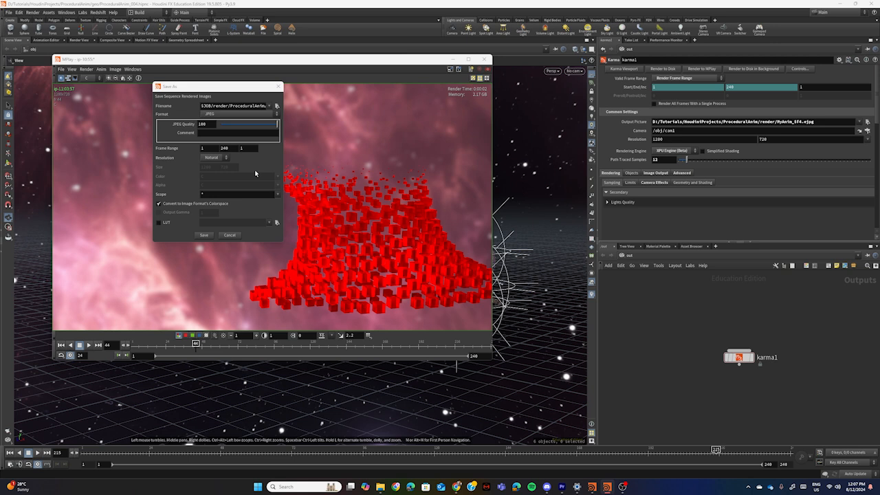
click(204, 236)
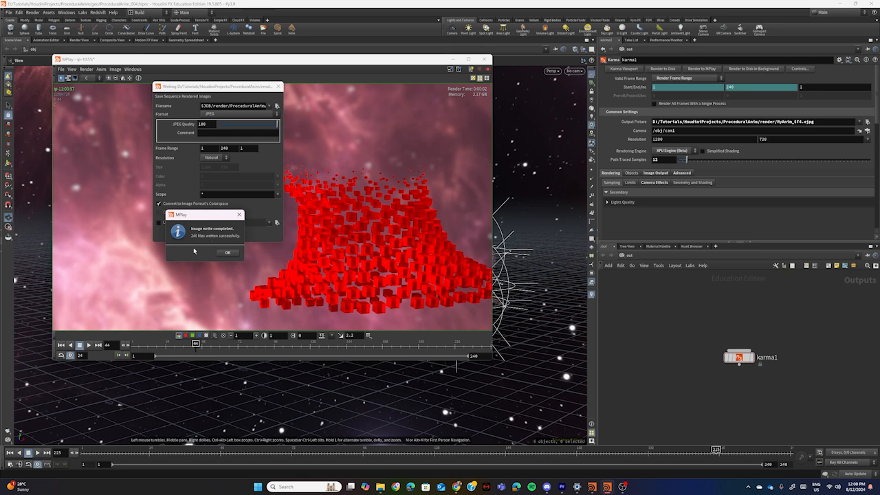
click(228, 253)
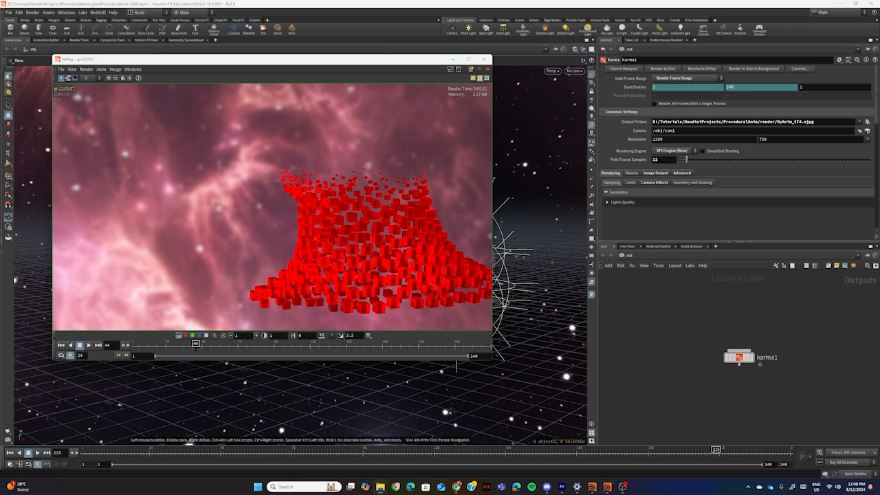
Switch to File Explorer, close MPlay, and open the ProceduralAnim folder inside the project's render folder
drag(0, 85, 525, 50)
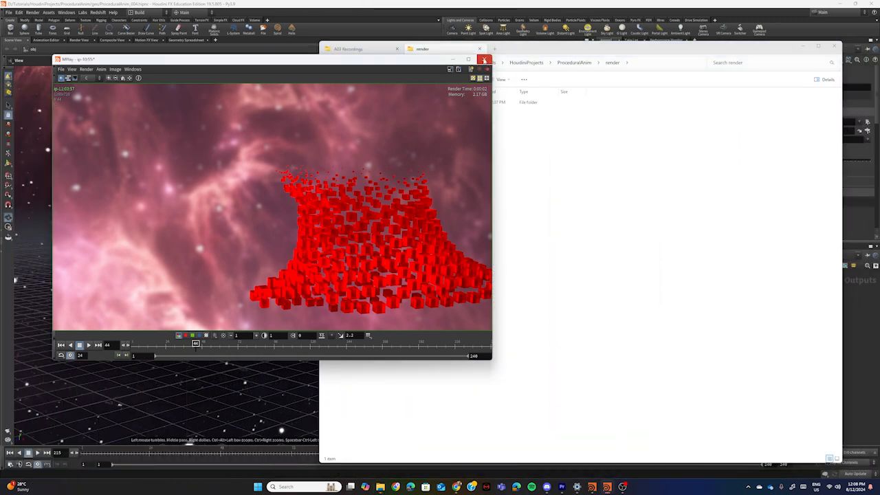
click(486, 60)
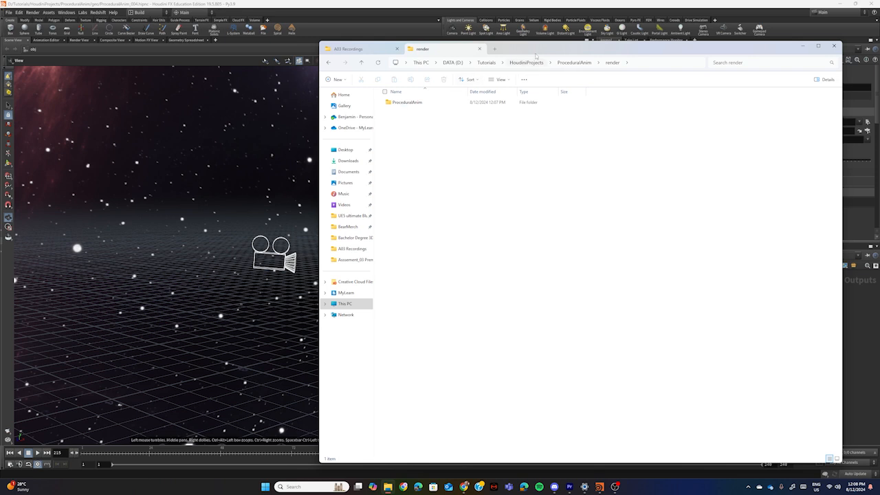
drag(539, 51, 466, 40)
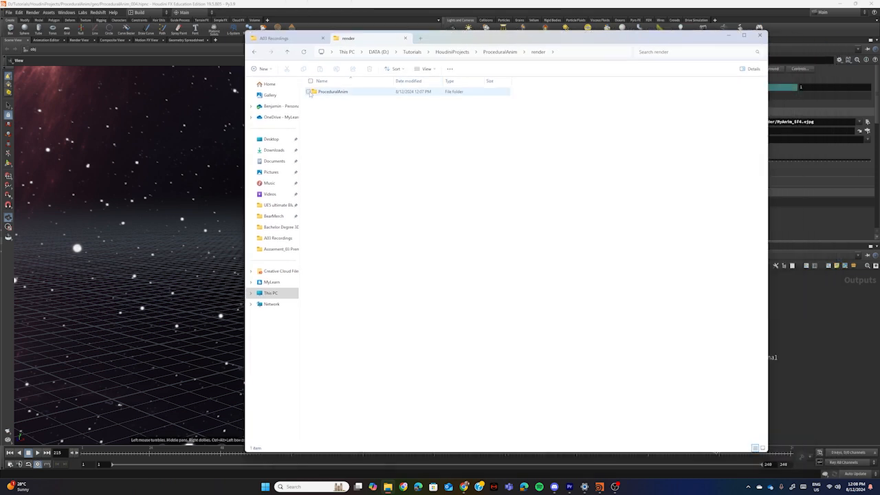
double_click(338, 95)
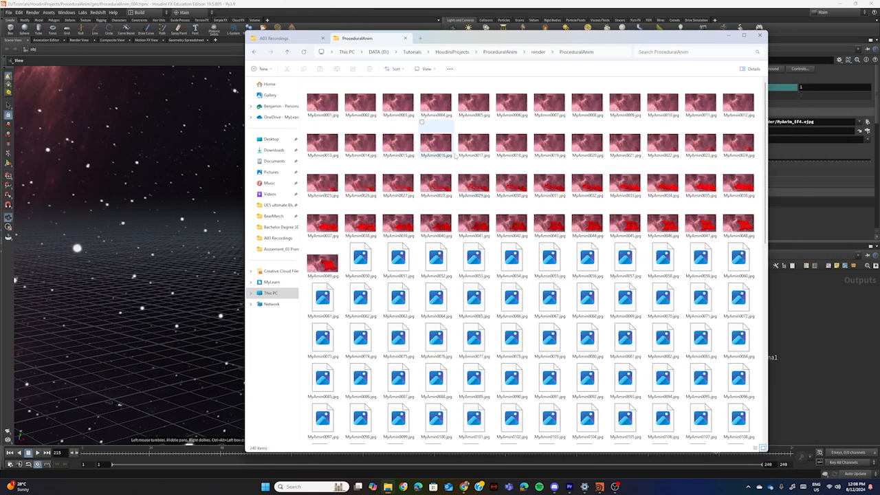